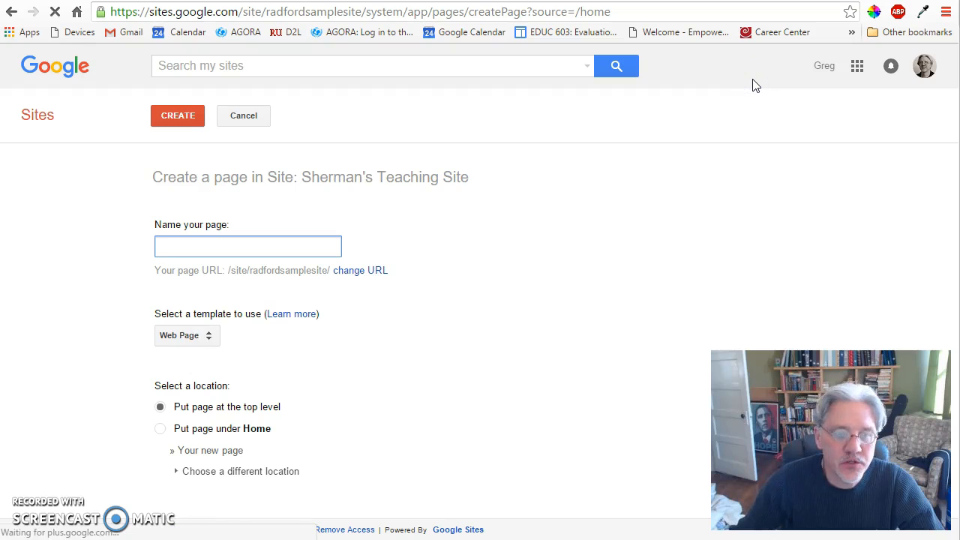
- Create a top-level page named "Weekly Updates" using the Announcements template
{"action": "left_click", "coordinate": [180, 341]}
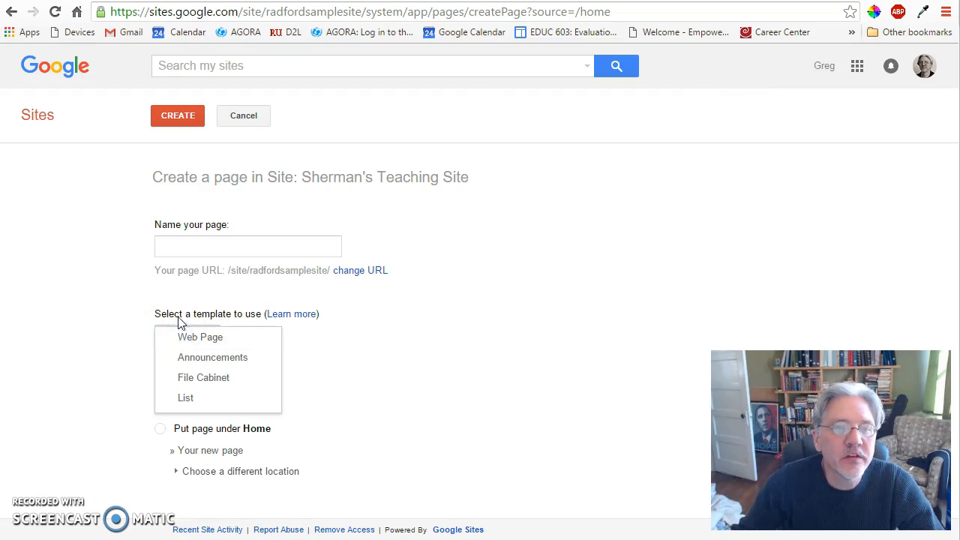
{"action": "left_click", "coordinate": [194, 359]}
{"action": "left_click", "coordinate": [189, 248]}
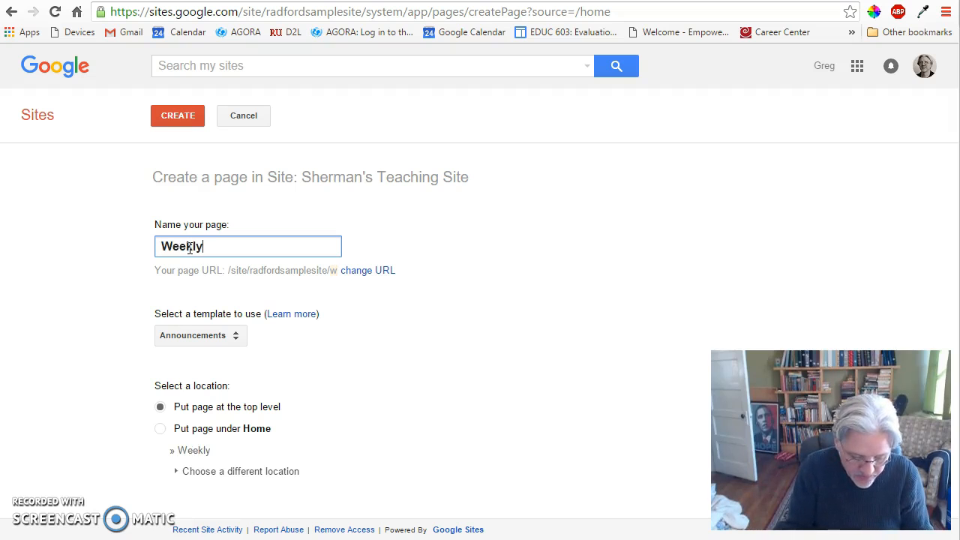
{"action": "type", "text": "Weekly Updates"}
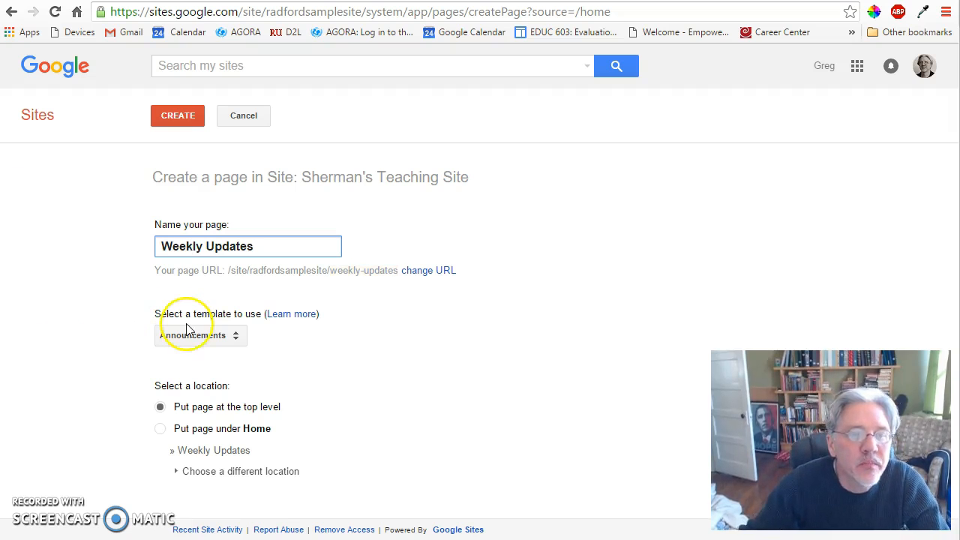
{"action": "left_click", "coordinate": [187, 122]}
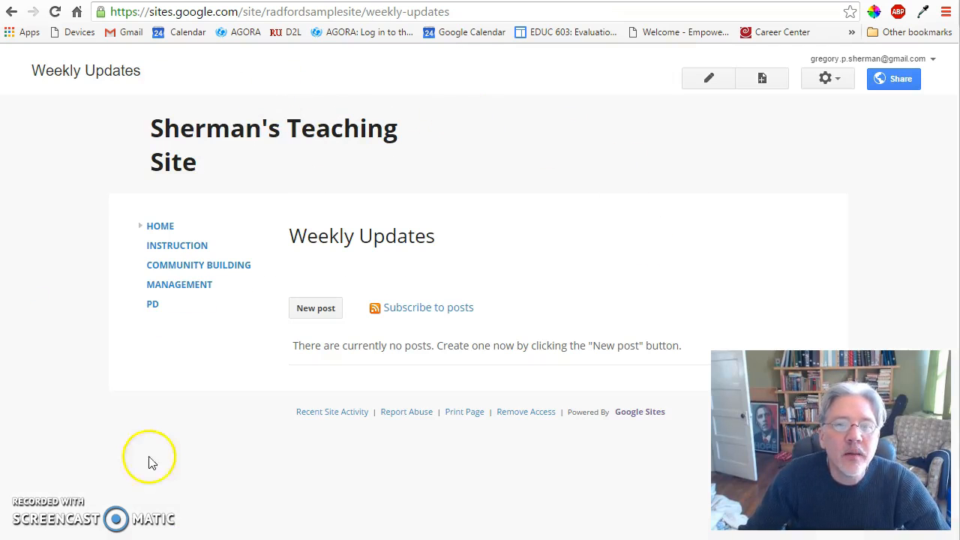
- Save a new post titled "Week 3 UpdatesUpdates" with the text "This is where I will explain what is new with the site!"
{"action": "left_click", "coordinate": [315, 310]}
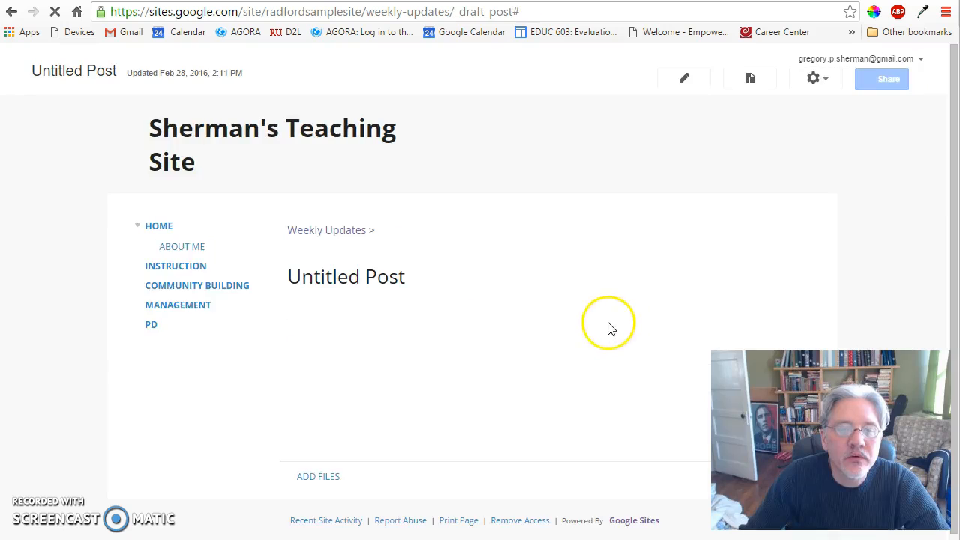
{"action": "left_click_drag", "start_coordinate": [411, 276], "coordinate": [298, 275]}
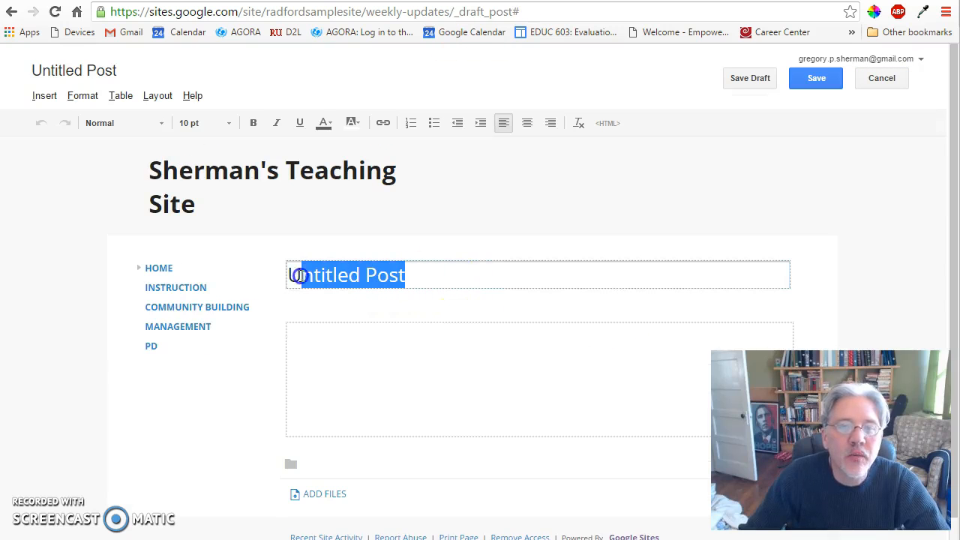
{"action": "type", "text": "Updates"}
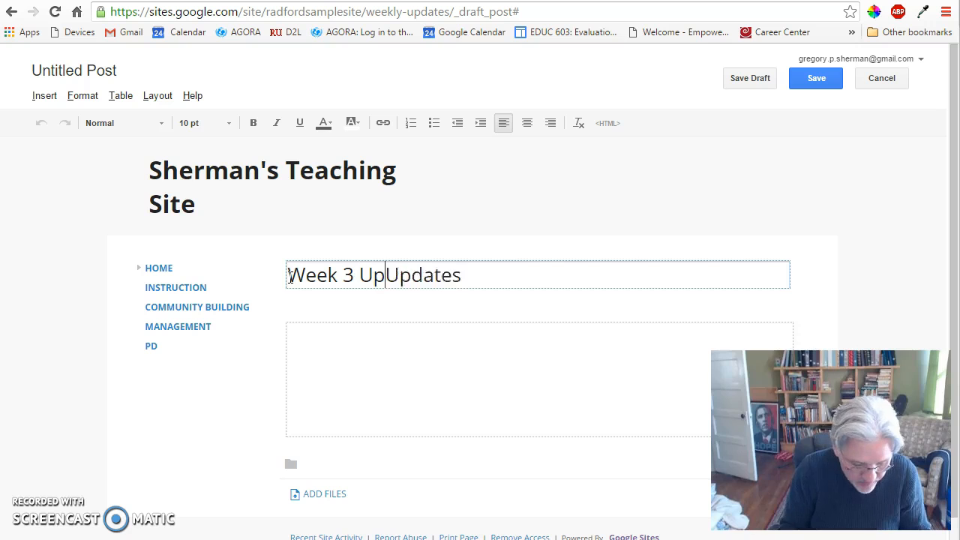
{"action": "type", "text": "s"}
{"action": "left_click", "coordinate": [396, 360]}
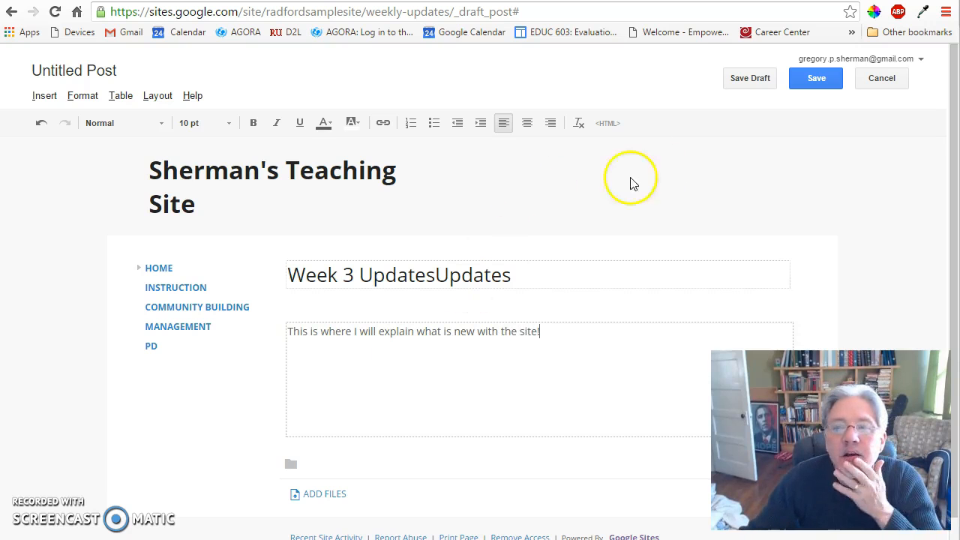
{"action": "left_click", "coordinate": [817, 76]}
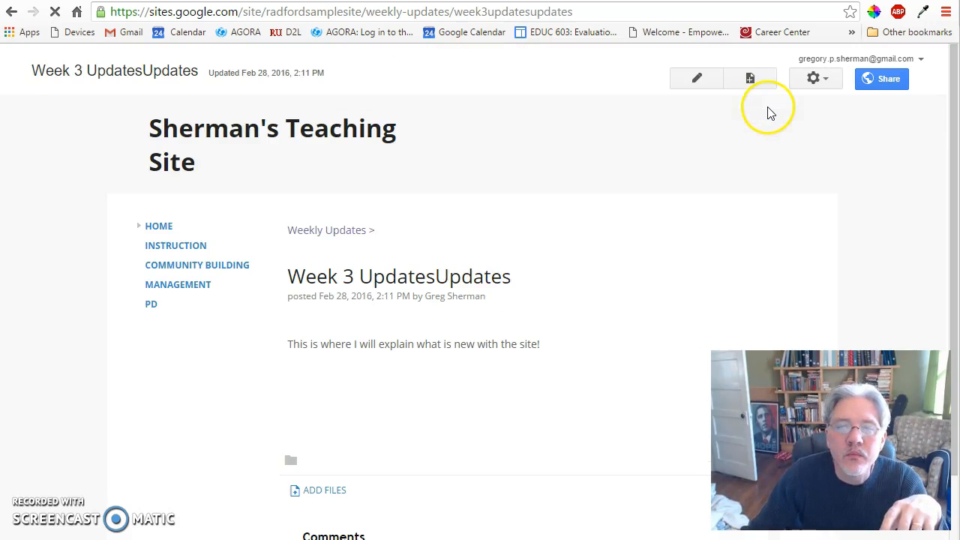
- Correct the post's title to "Week 3 Updates" and save the post
{"action": "left_click", "coordinate": [696, 80]}
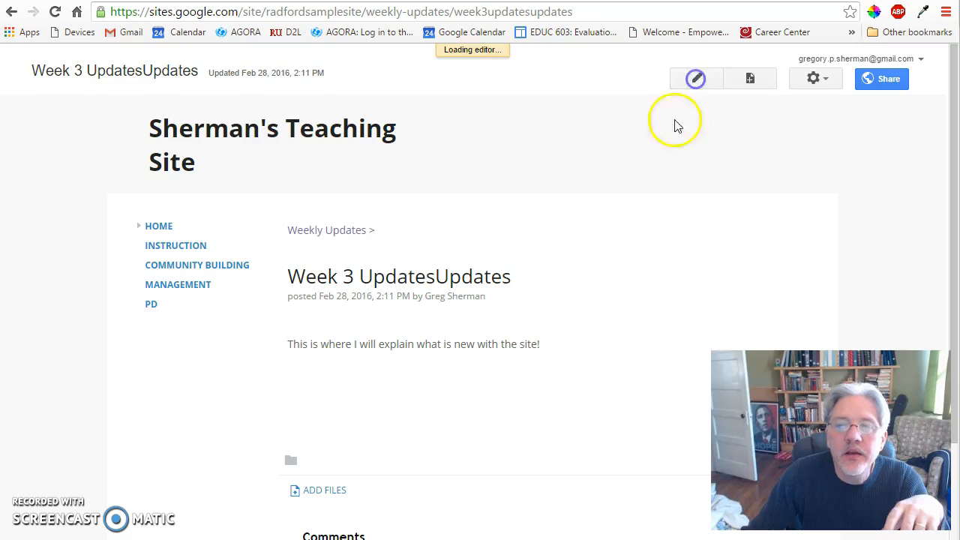
{"action": "left_click", "coordinate": [537, 269]}
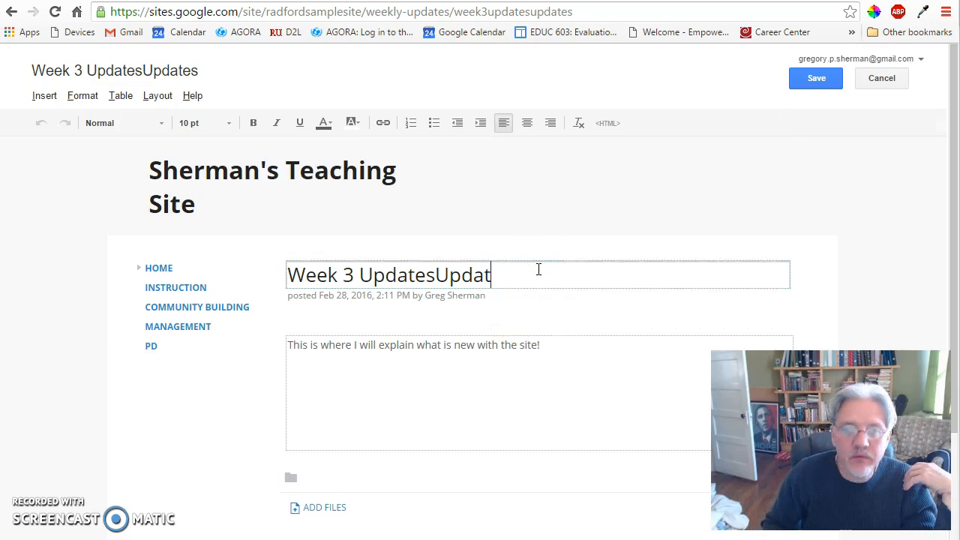
{"action": "left_click", "coordinate": [810, 81]}
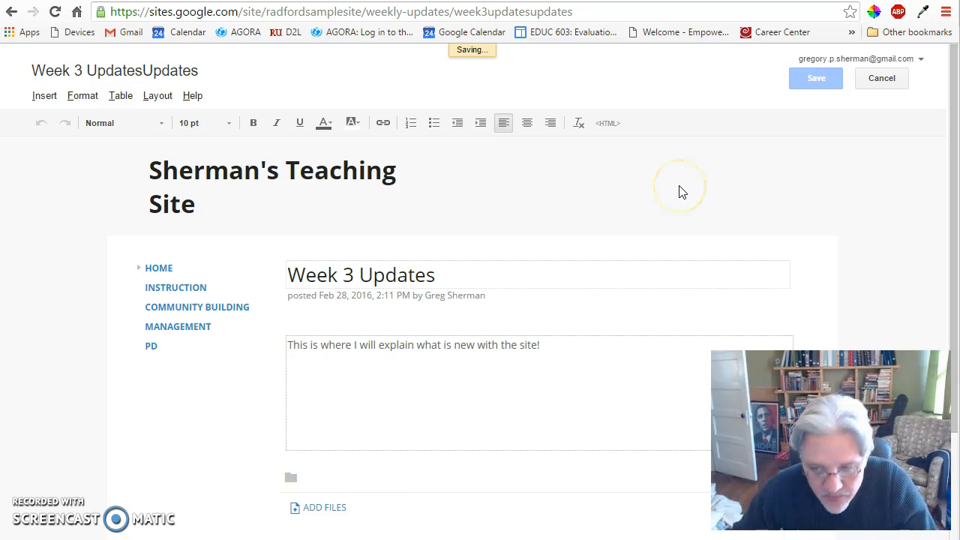
- Open the Home page for editing and remove the "Improving Teaching with Technology" diagram image
{"action": "left_click", "coordinate": [160, 226]}
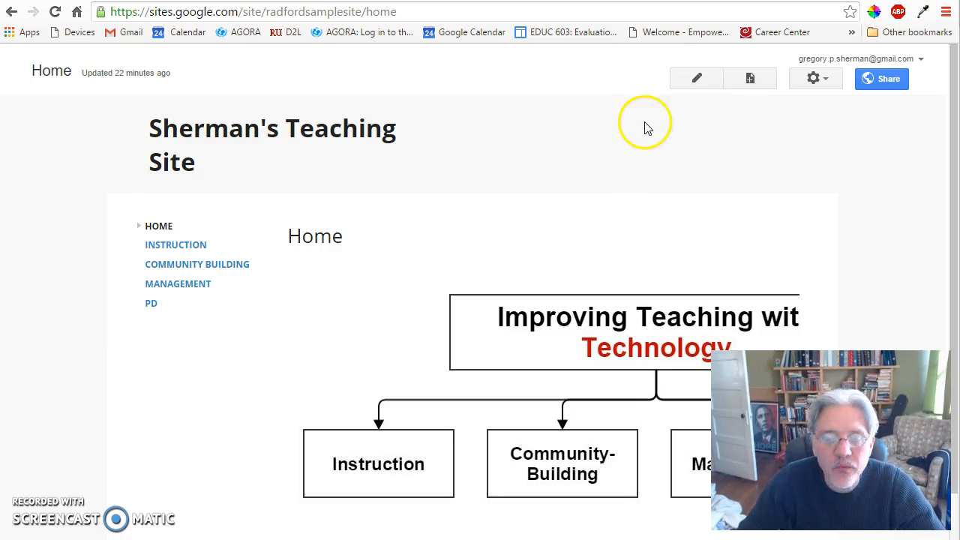
{"action": "left_click", "coordinate": [695, 79]}
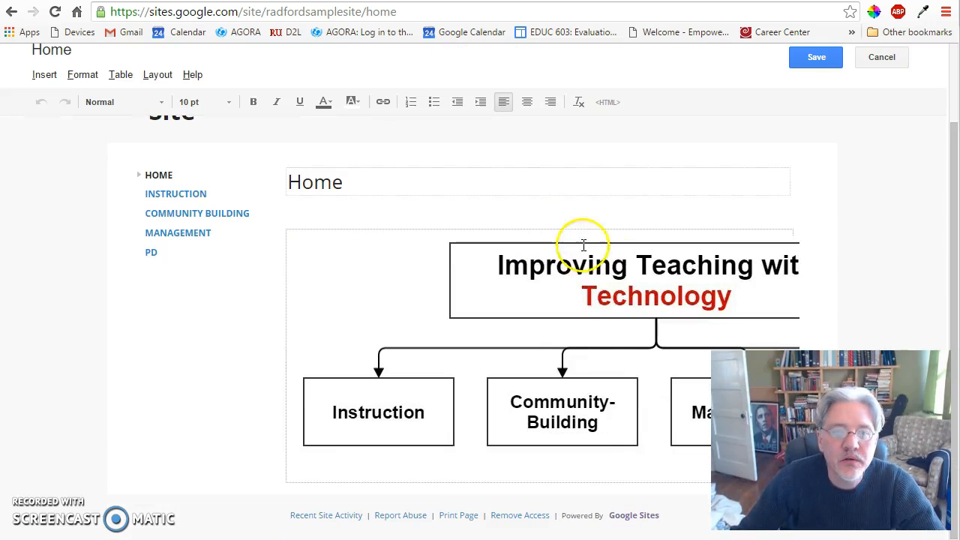
{"action": "left_click", "coordinate": [604, 304]}
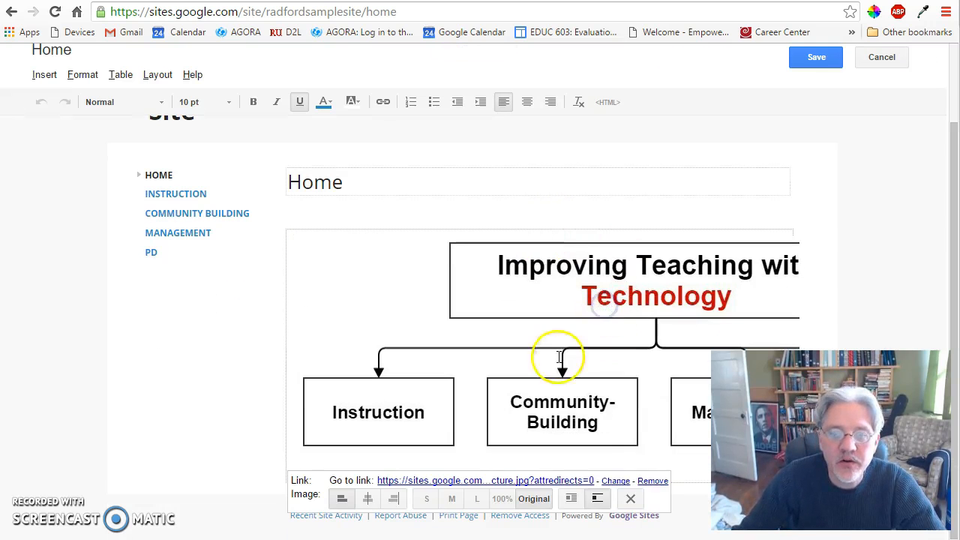
{"action": "left_click", "coordinate": [629, 498]}
- Start inserting a Recent posts gadget in the empty Home page body, with posts shown from Weekly Updates
{"action": "left_click", "coordinate": [325, 332]}
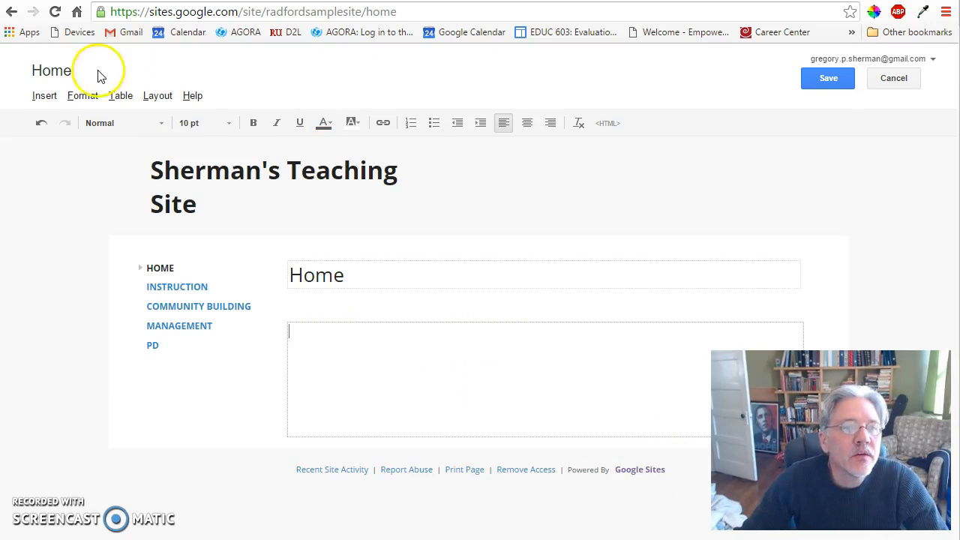
{"action": "left_click", "coordinate": [44, 97]}
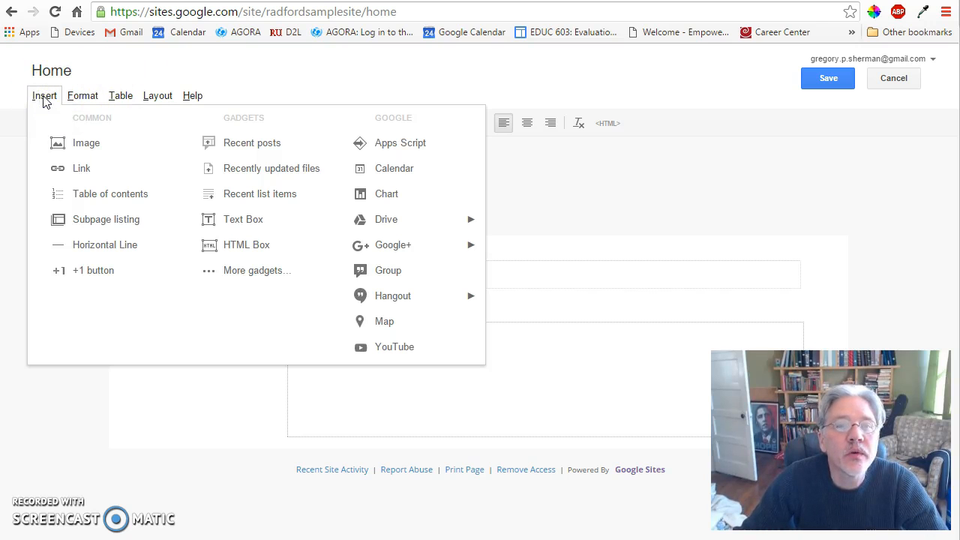
{"action": "left_click", "coordinate": [252, 143]}
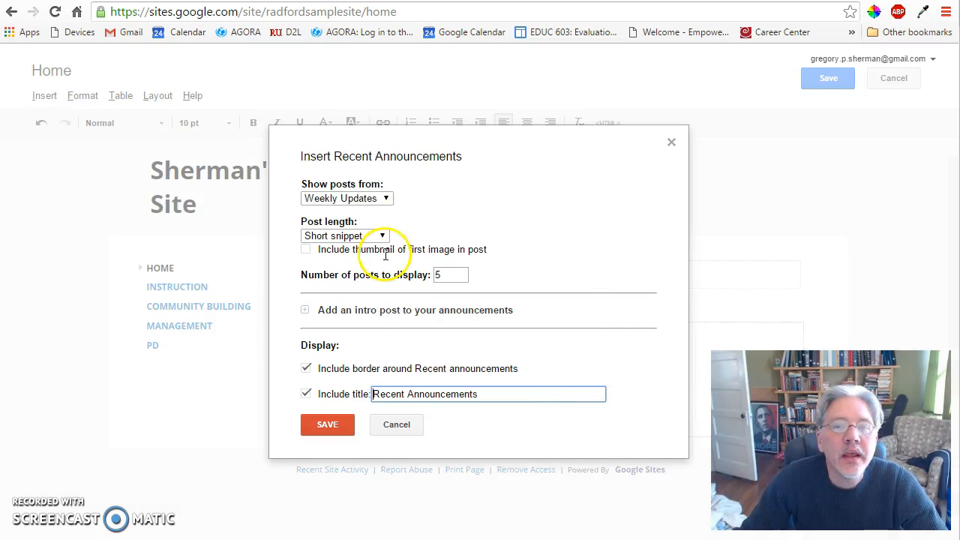
{"action": "left_click", "coordinate": [385, 198]}
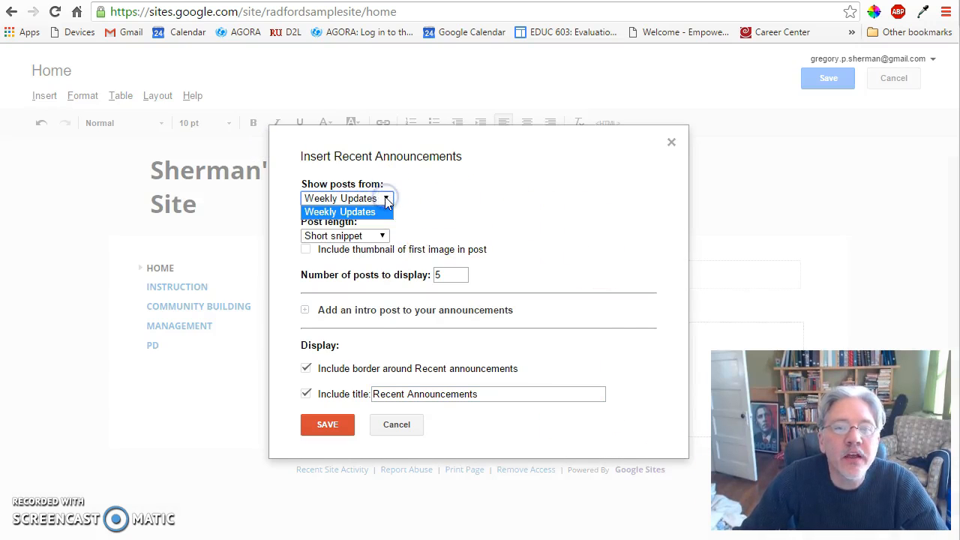
{"action": "left_click", "coordinate": [386, 200]}
{"action": "left_click", "coordinate": [387, 199]}
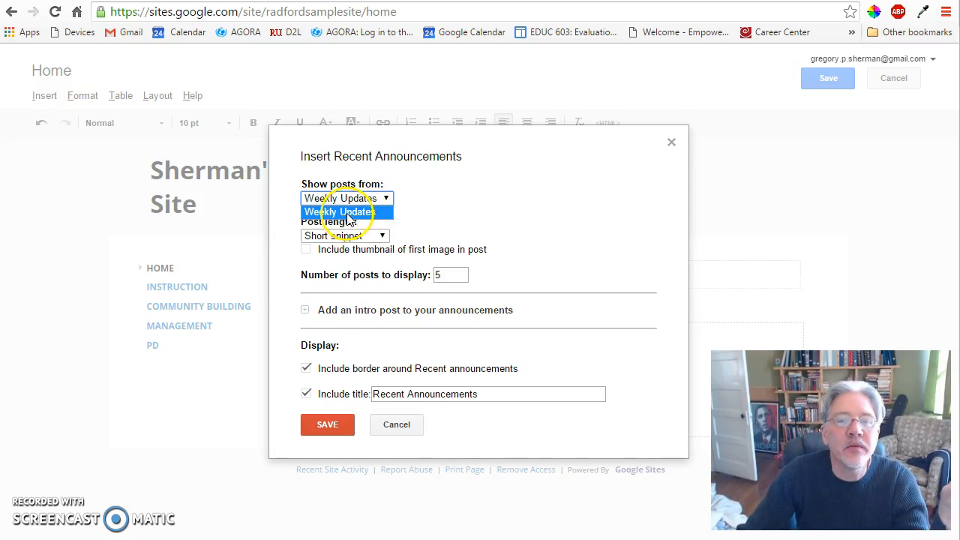
{"action": "left_click", "coordinate": [366, 200]}
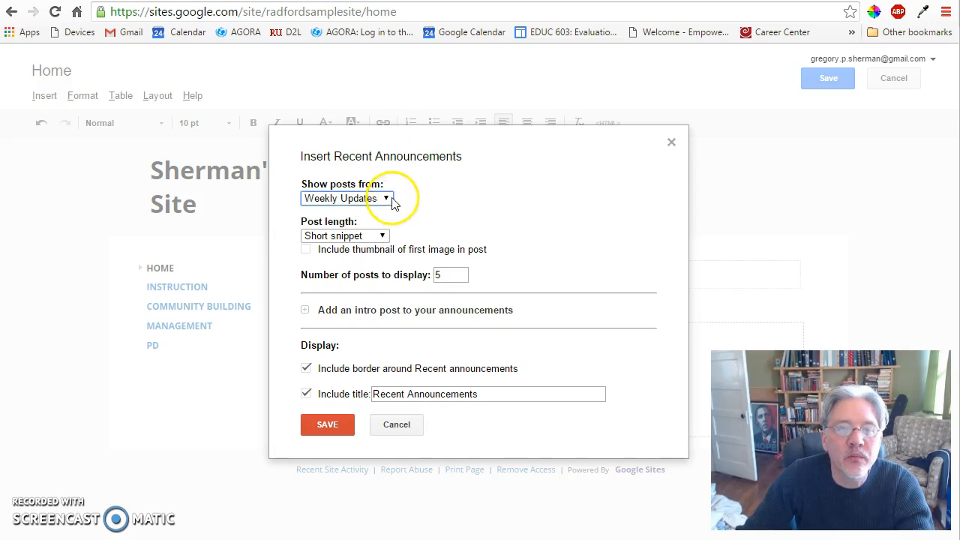
{"action": "left_click", "coordinate": [386, 198]}
{"action": "left_click", "coordinate": [361, 216]}
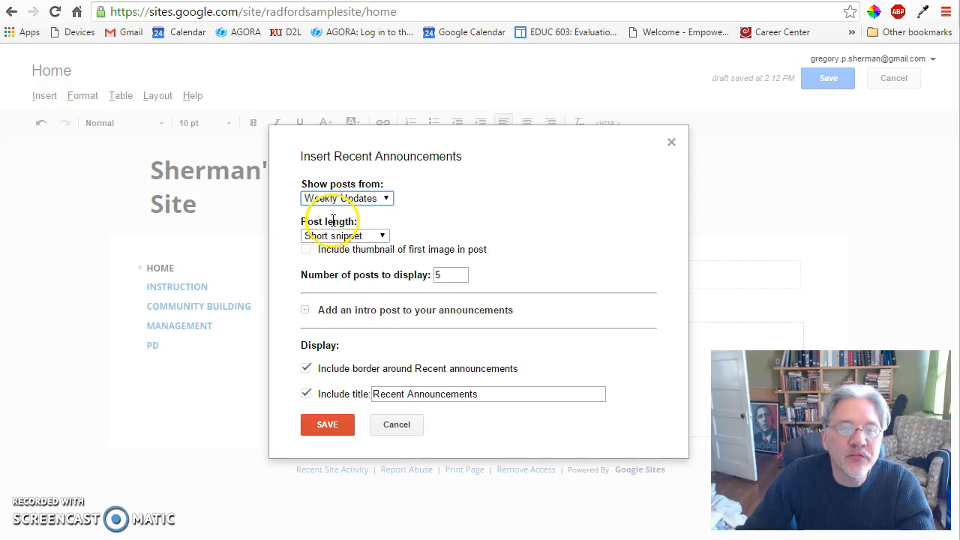
- Set the gadget to show the full post and display 1 post, and insert it
{"action": "left_click", "coordinate": [381, 236]}
{"action": "left_click", "coordinate": [348, 275]}
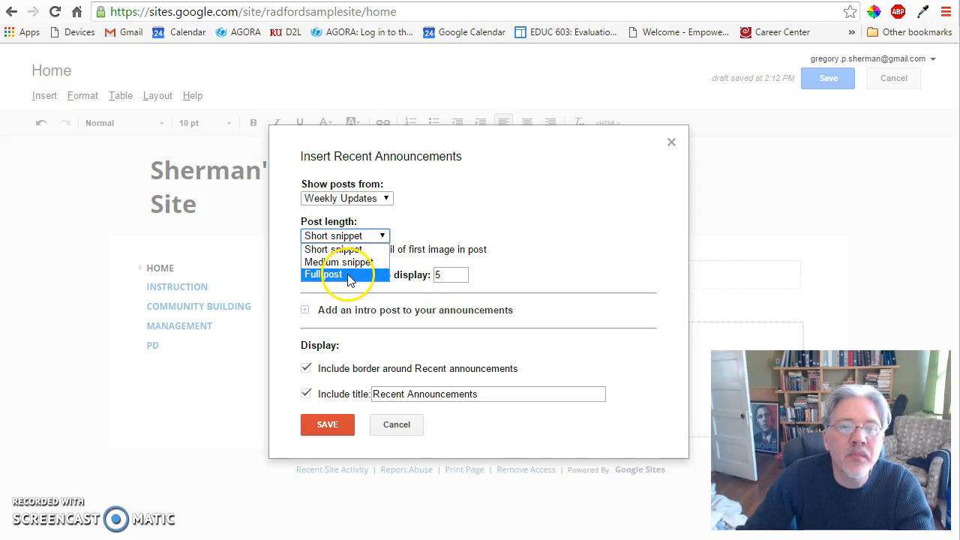
{"action": "left_click", "coordinate": [348, 276]}
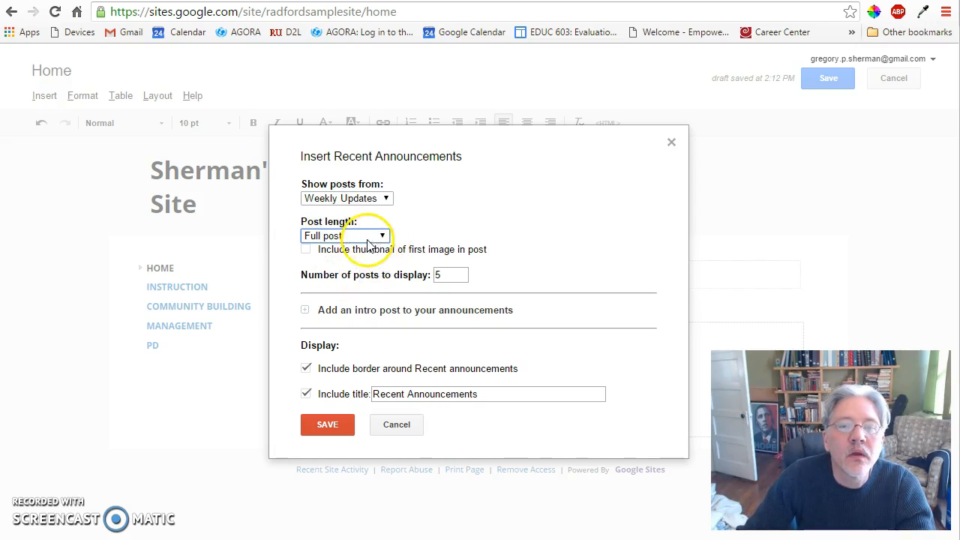
{"action": "double_click", "coordinate": [441, 275]}
{"action": "type", "text": "1"}
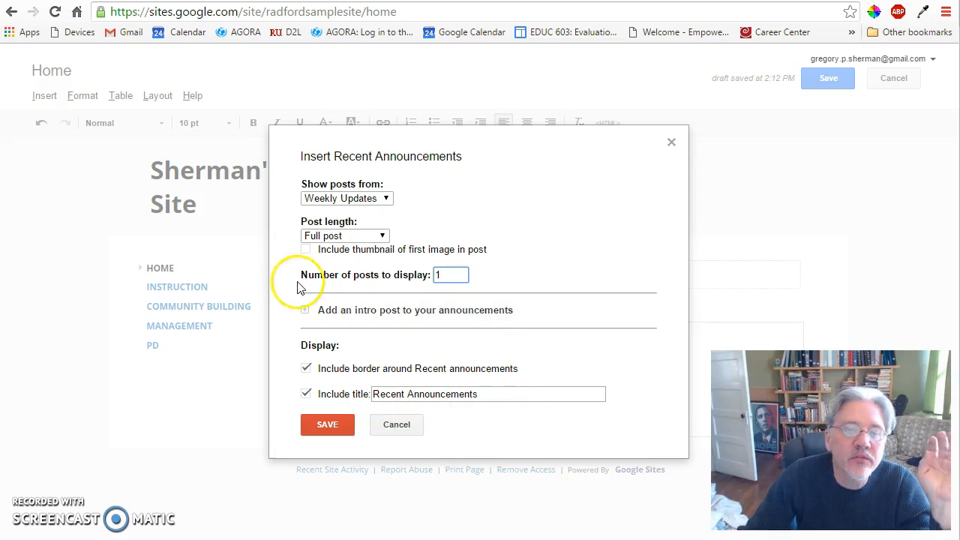
{"action": "left_click", "coordinate": [327, 425]}
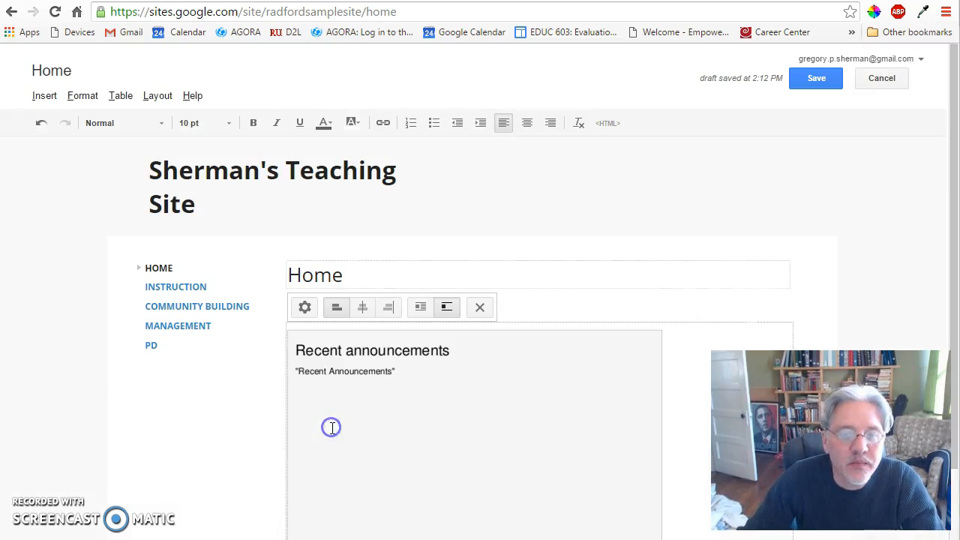
- Review and save the Recent Announcements gadget's properties, and save the Home page
{"action": "scroll", "coordinate": [298, 402], "scroll_direction": "down", "scroll_amount": 1}
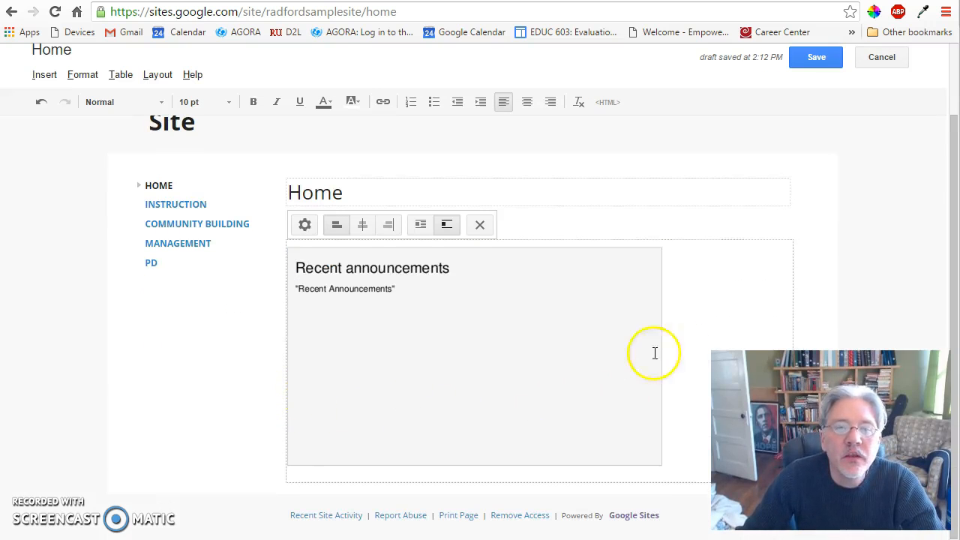
{"action": "left_click", "coordinate": [304, 226]}
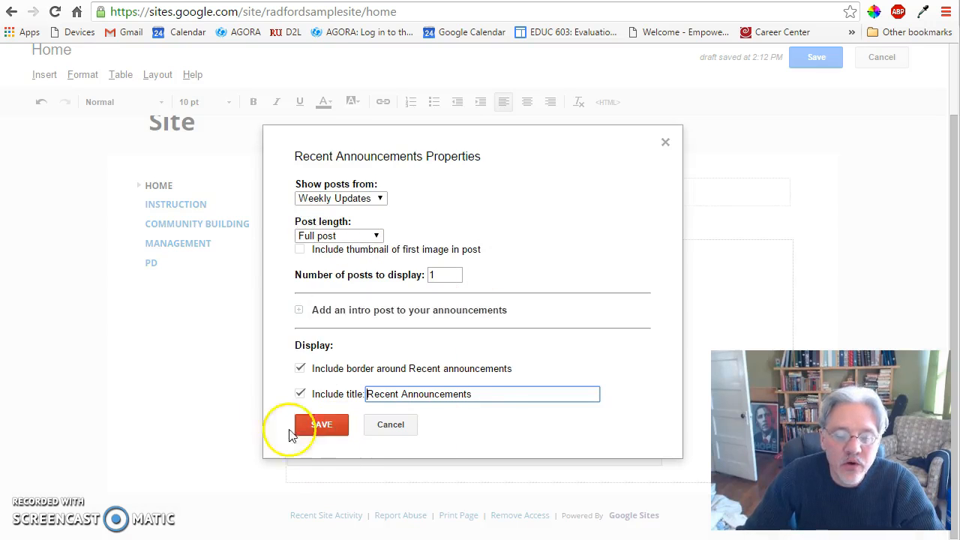
{"action": "left_click", "coordinate": [323, 426]}
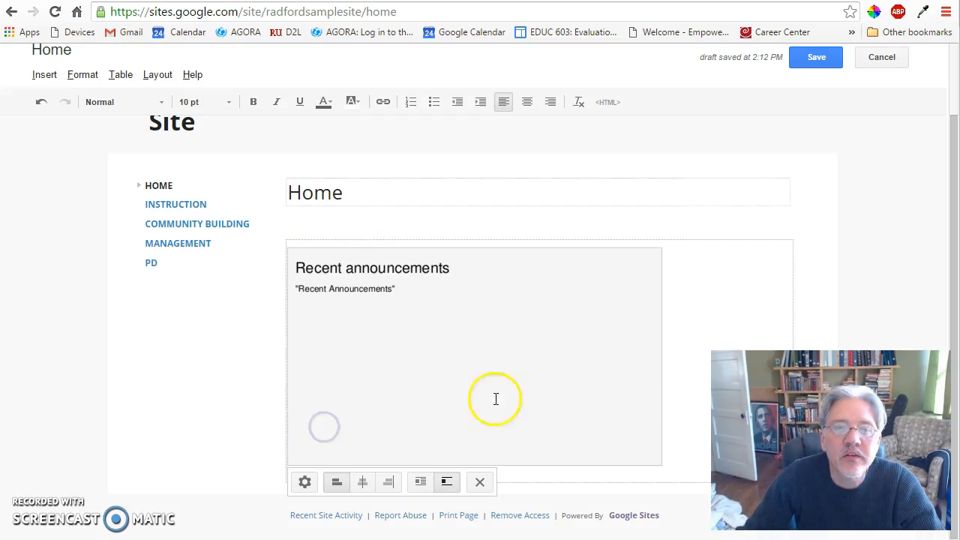
{"action": "left_click", "coordinate": [817, 58]}
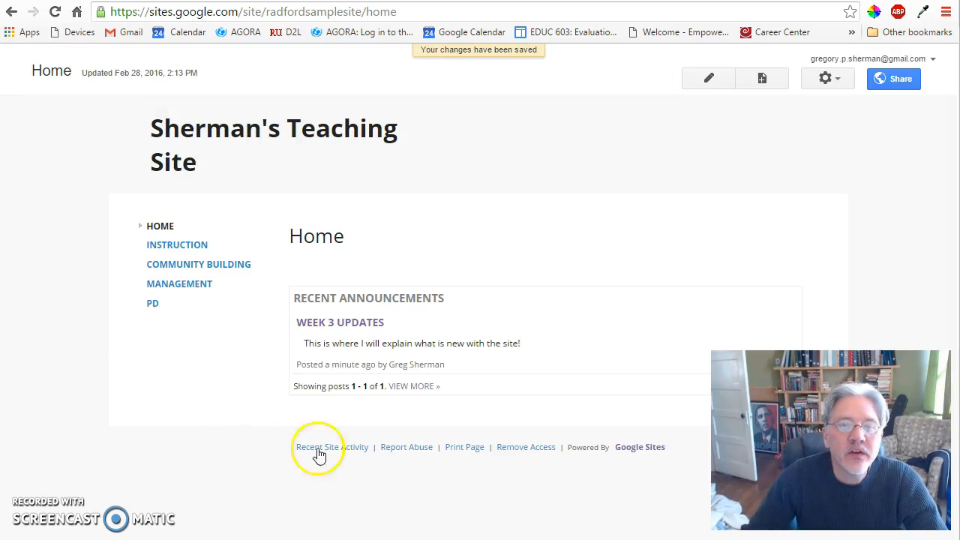
{"action": "left_click", "coordinate": [161, 223]}
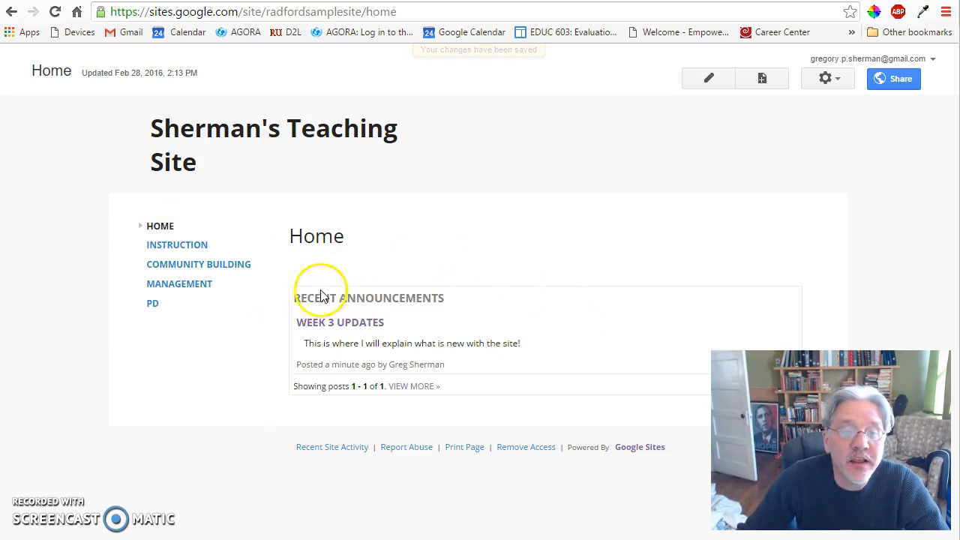
{"action": "left_click_drag", "start_coordinate": [304, 298], "coordinate": [510, 295]}
{"action": "left_click", "coordinate": [482, 303]}
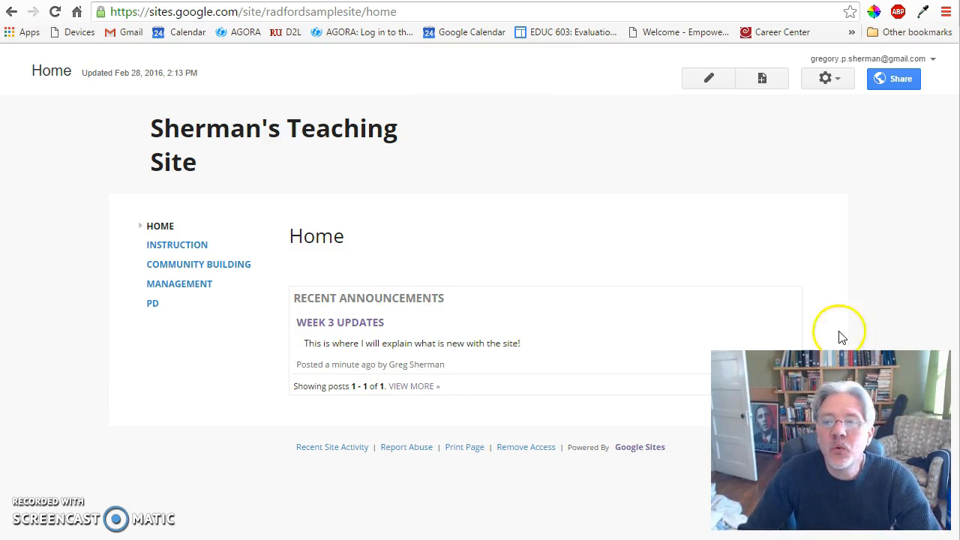
- Turn off the title of the Recent Announcements gadget on the Home page and save the page
{"action": "left_click", "coordinate": [709, 78]}
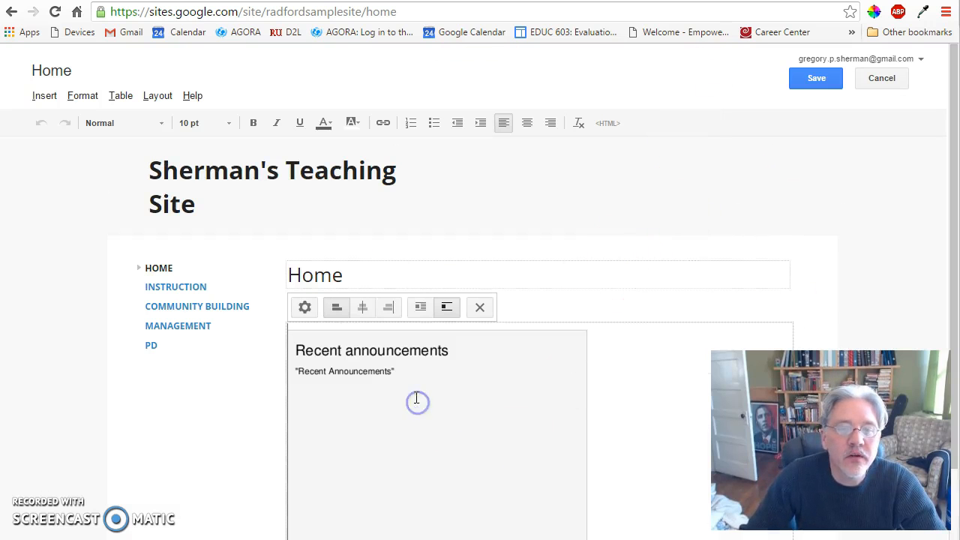
{"action": "left_click", "coordinate": [304, 308]}
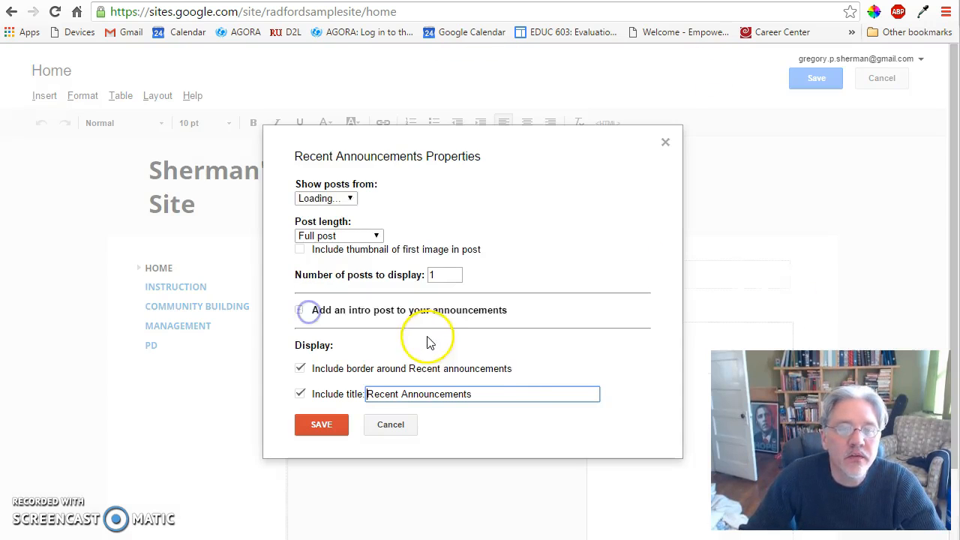
{"action": "left_click", "coordinate": [300, 395]}
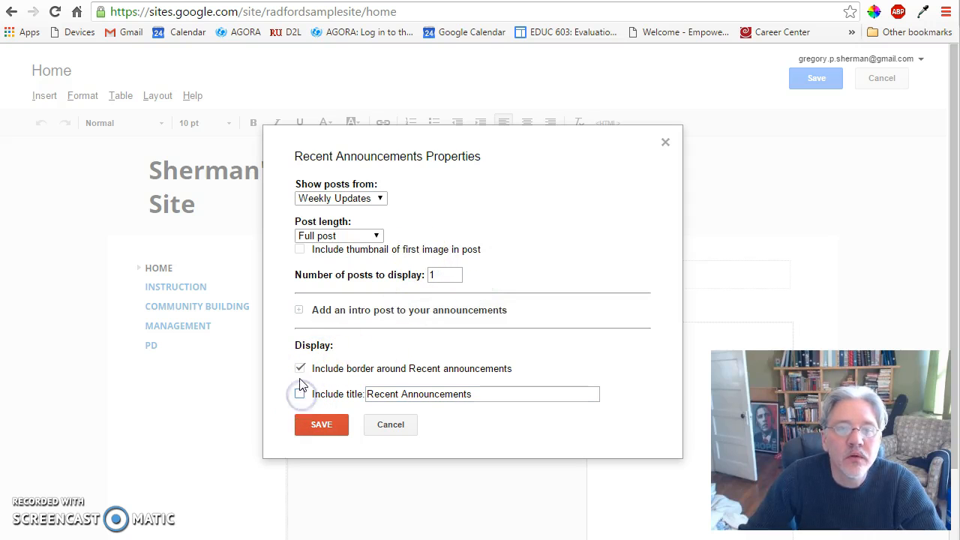
{"action": "left_click", "coordinate": [319, 425]}
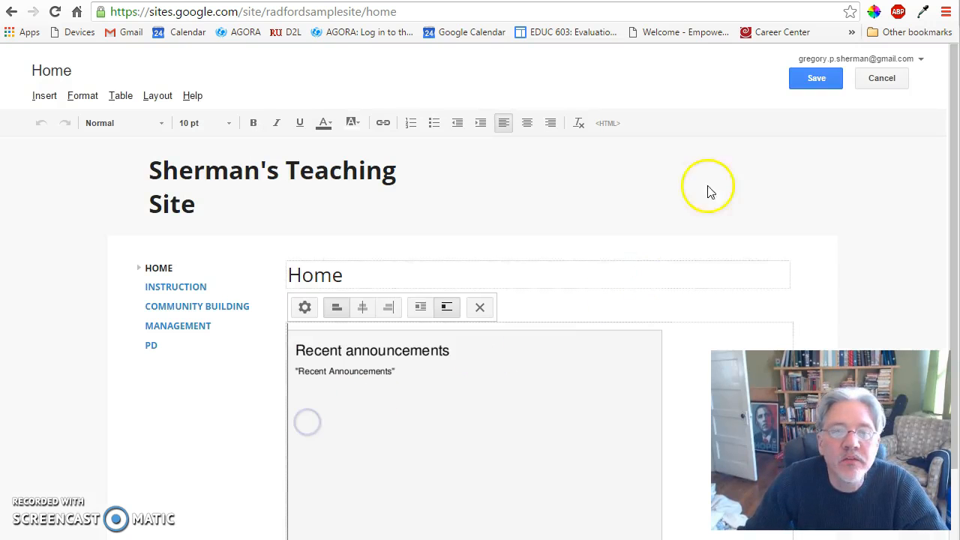
{"action": "left_click", "coordinate": [806, 81]}
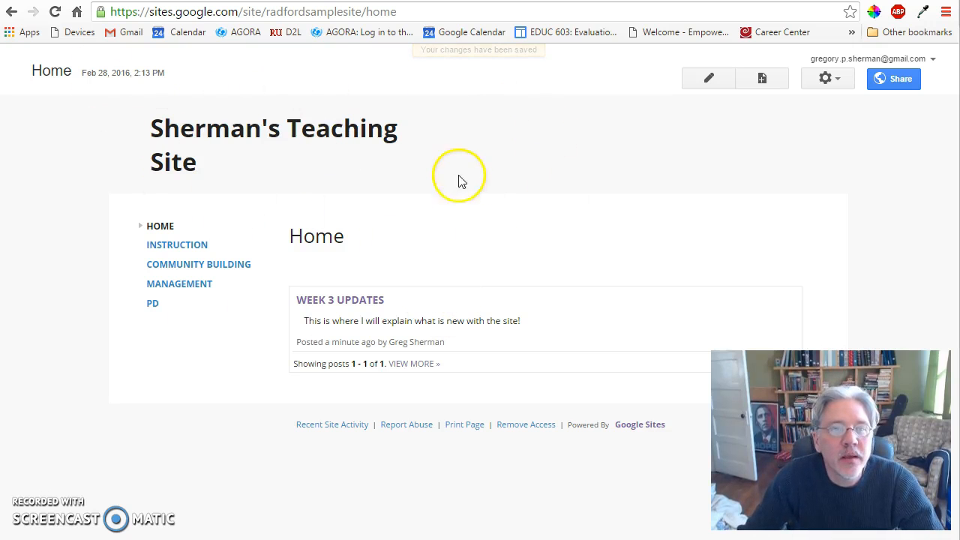
- Edit the Community Building page, adding "Project #3" with the indented line "This is a page about Facebook in the classroom." beneath it
{"action": "left_click", "coordinate": [191, 247]}
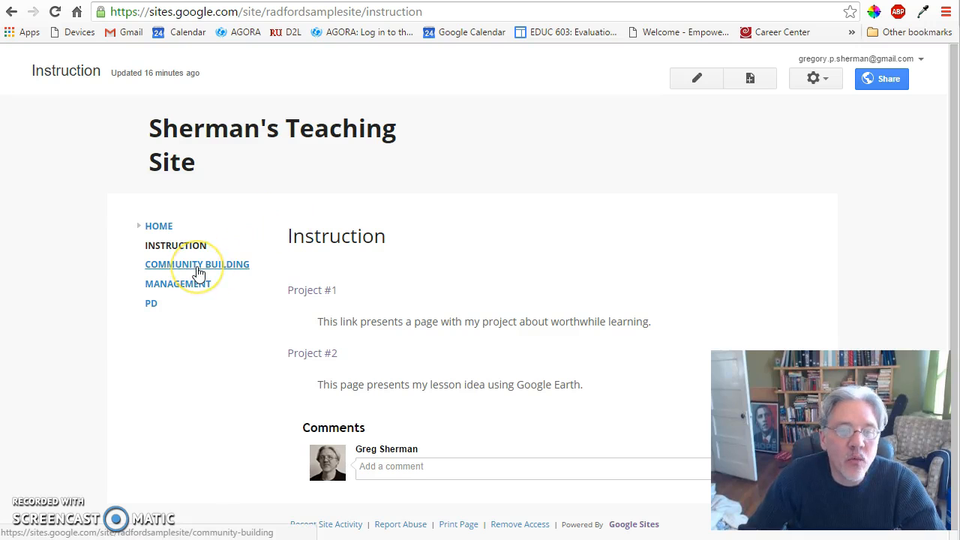
{"action": "left_click", "coordinate": [197, 267]}
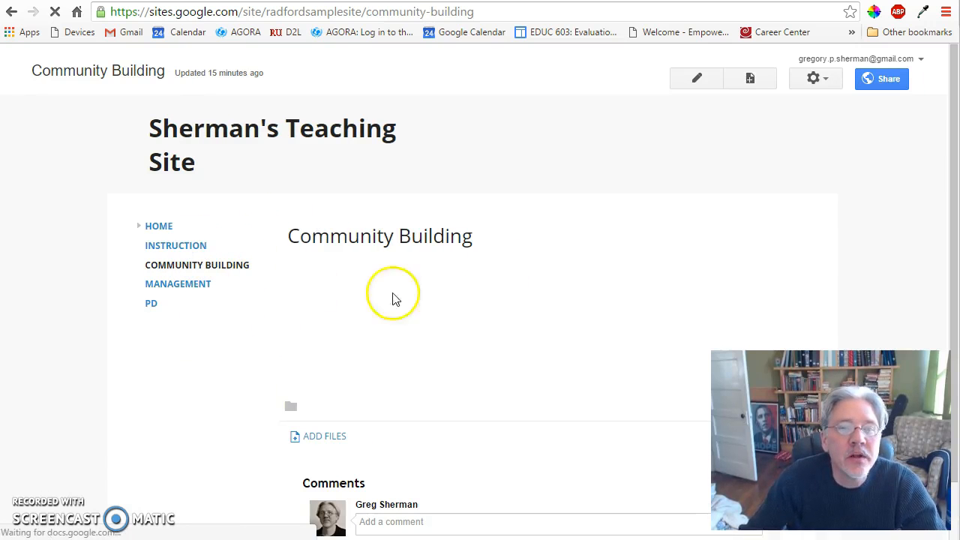
{"action": "left_click", "coordinate": [697, 79]}
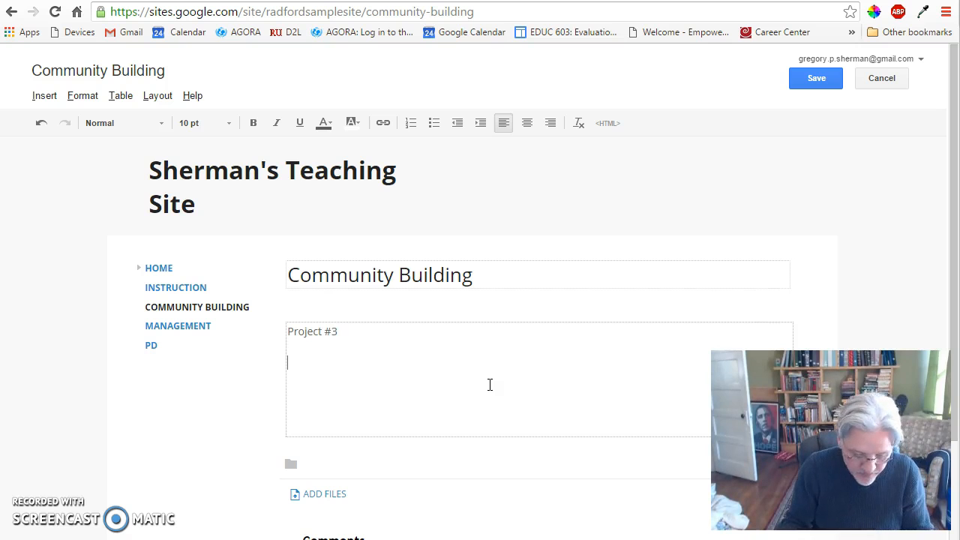
{"action": "left_click", "coordinate": [480, 123]}
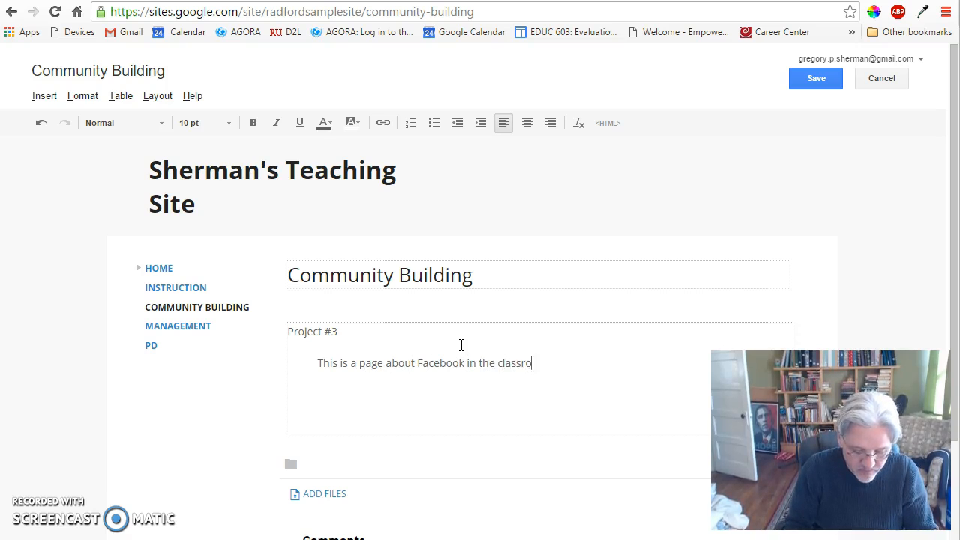
- Link the "Project #3" text to the Project 3 page of the site and save the Community Building page
{"action": "left_click", "coordinate": [347, 325]}
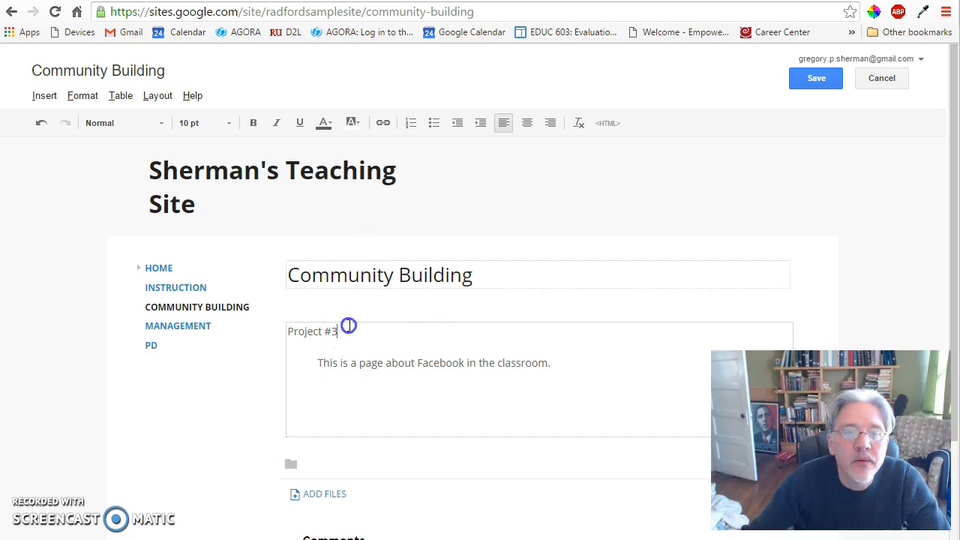
{"action": "left_click", "coordinate": [383, 123]}
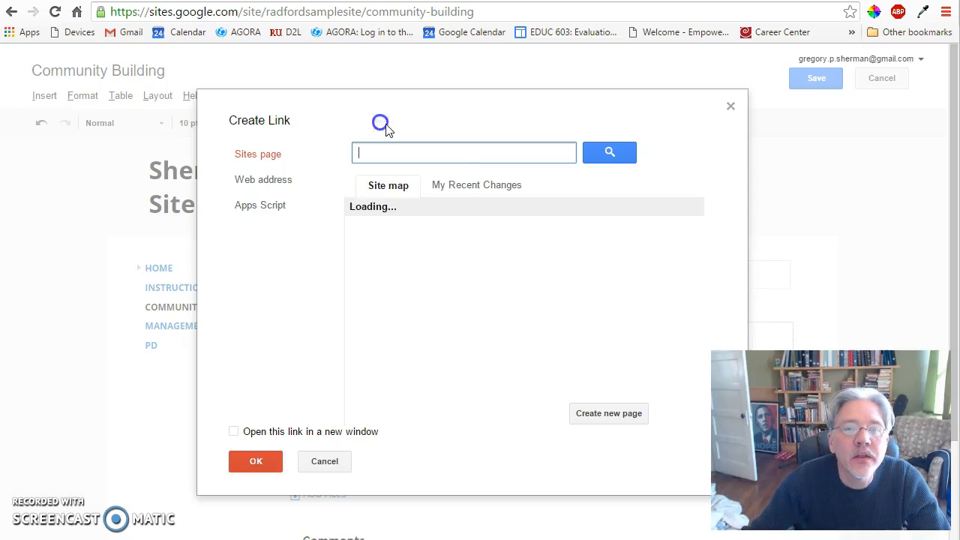
{"action": "left_click", "coordinate": [375, 392]}
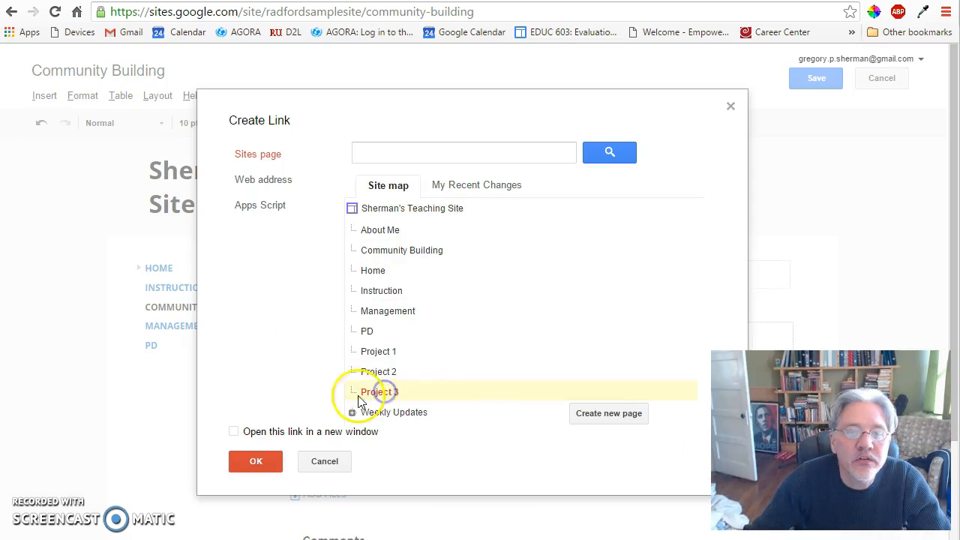
{"action": "left_click", "coordinate": [256, 461]}
{"action": "left_click", "coordinate": [818, 78]}
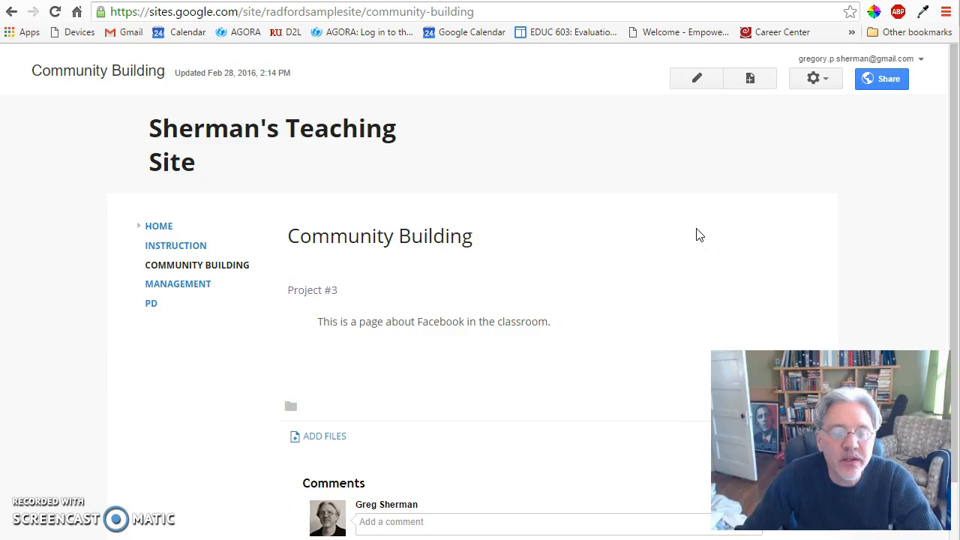
- Open the site layout for editing and enable horizontal navigation
{"action": "left_click", "coordinate": [827, 80]}
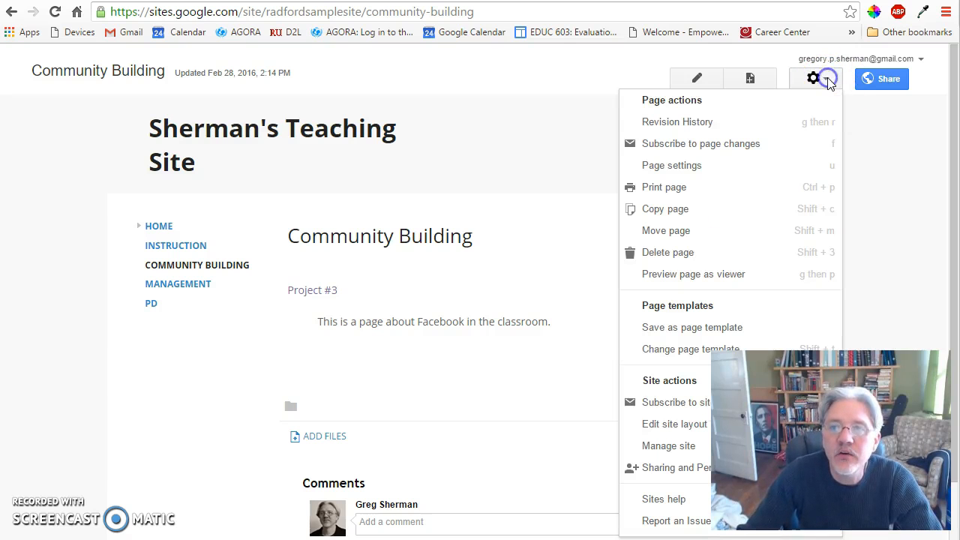
{"action": "left_click", "coordinate": [675, 424]}
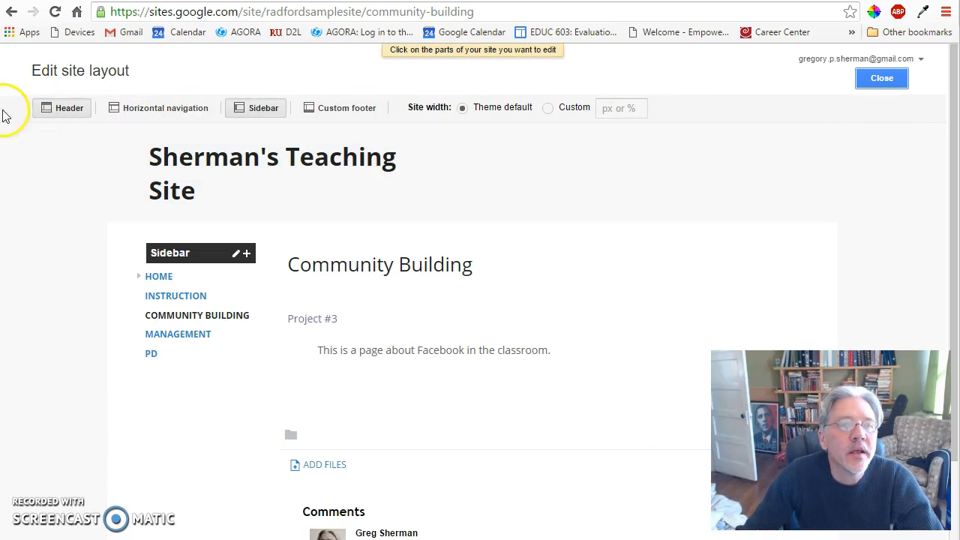
{"action": "left_click", "coordinate": [165, 110]}
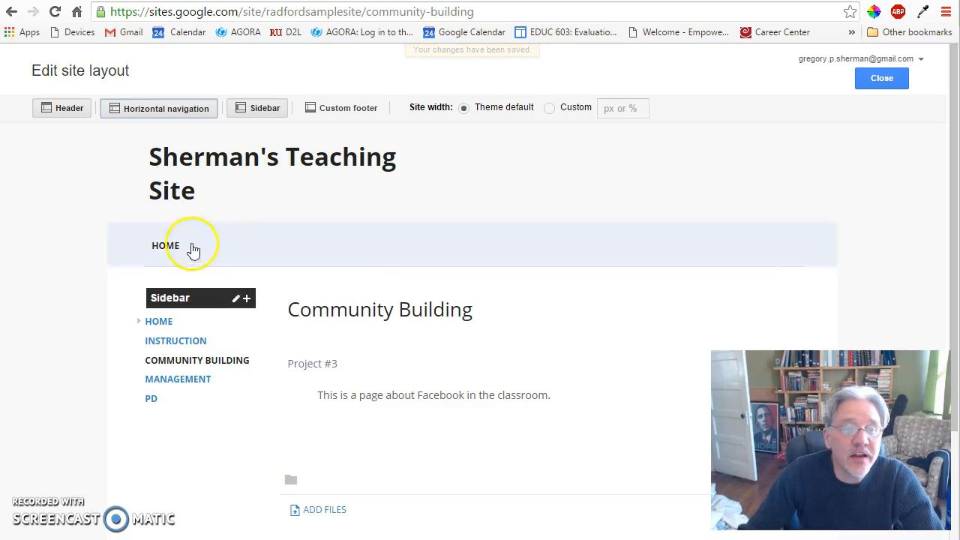
- Add the About Me page to the horizontal navigation and indent it as a sub-item of Home
{"action": "left_click", "coordinate": [352, 249]}
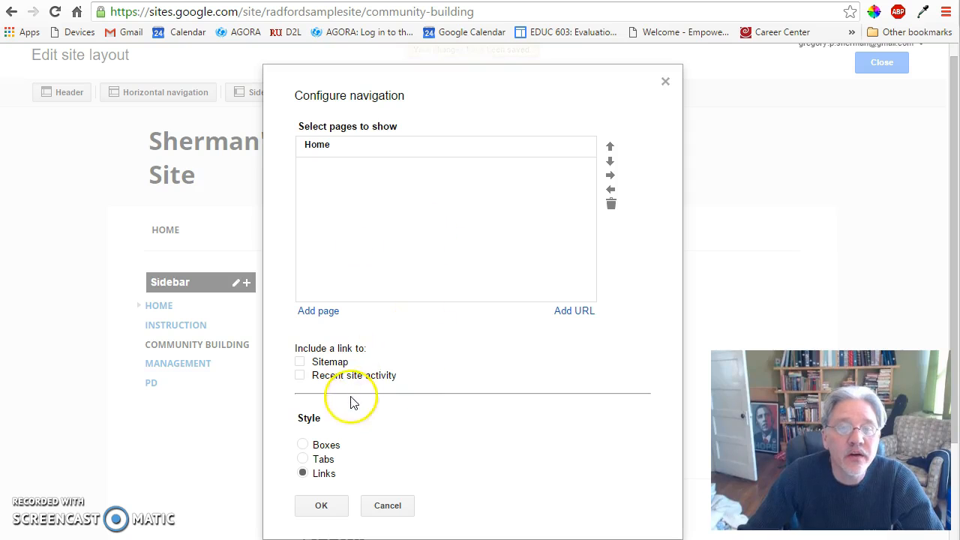
{"action": "left_click", "coordinate": [315, 310]}
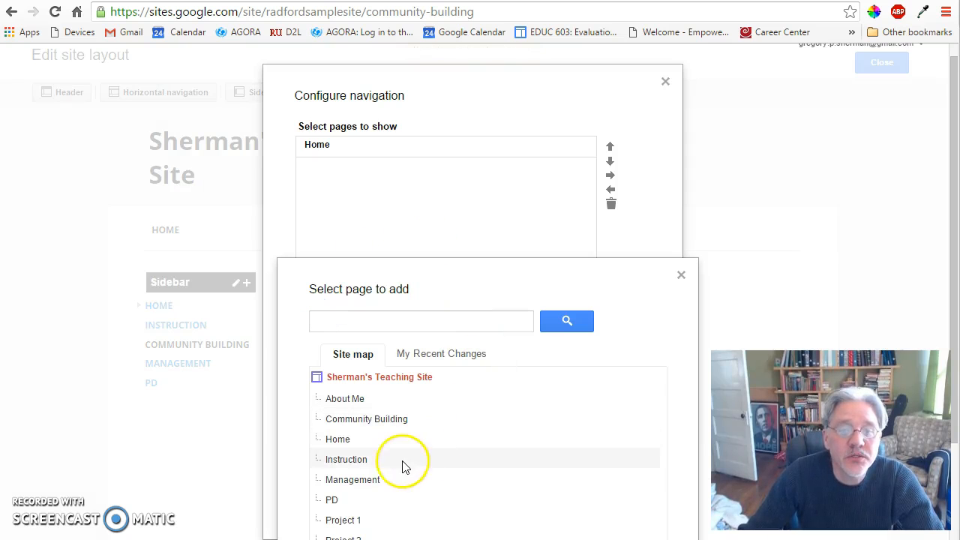
{"action": "left_click", "coordinate": [365, 399]}
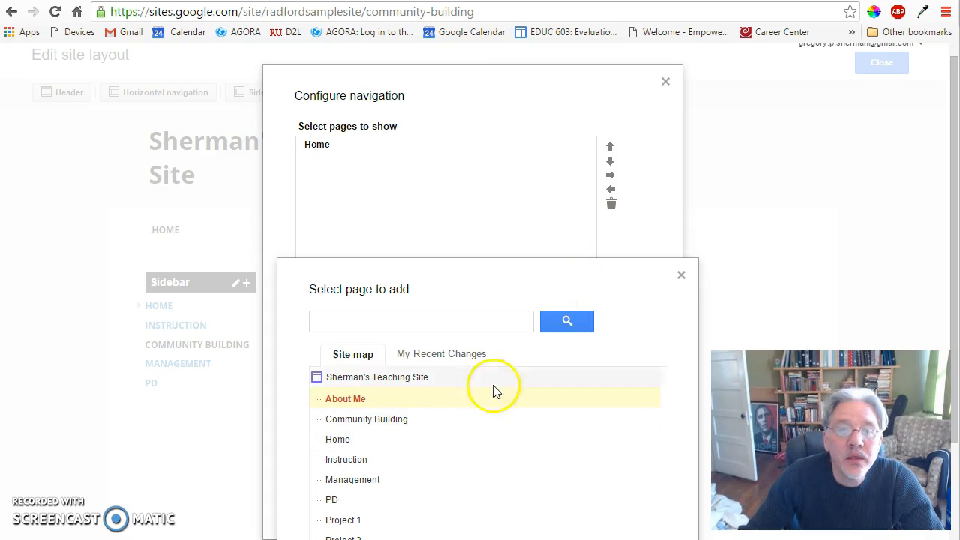
{"action": "scroll", "coordinate": [512, 390], "scroll_direction": "down", "scroll_amount": 2}
{"action": "left_click", "coordinate": [336, 494]}
{"action": "scroll", "coordinate": [518, 232], "scroll_direction": "up", "scroll_amount": 2}
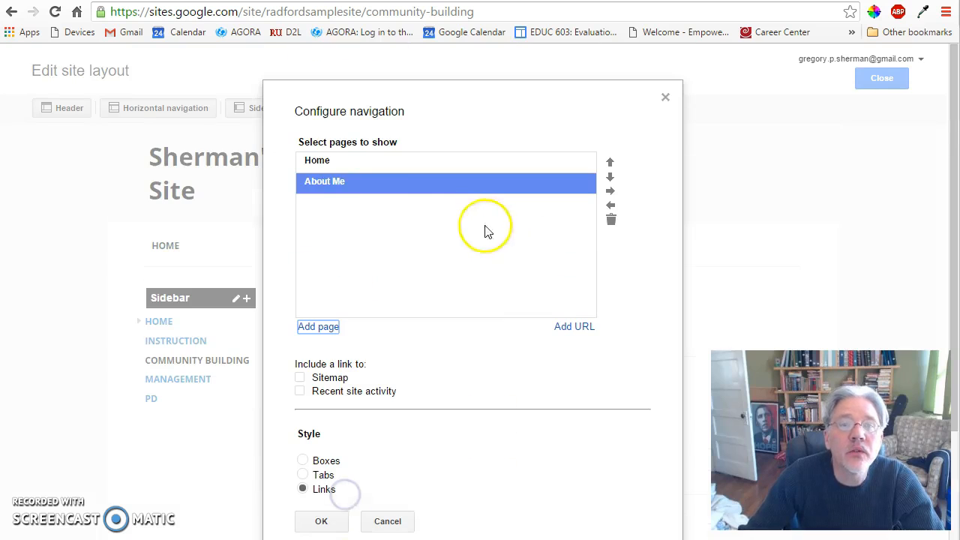
{"action": "left_click", "coordinate": [611, 192]}
- Add the Instruction and Management pages to the horizontal navigation below About Me
{"action": "scroll", "coordinate": [386, 364], "scroll_direction": "down", "scroll_amount": 2}
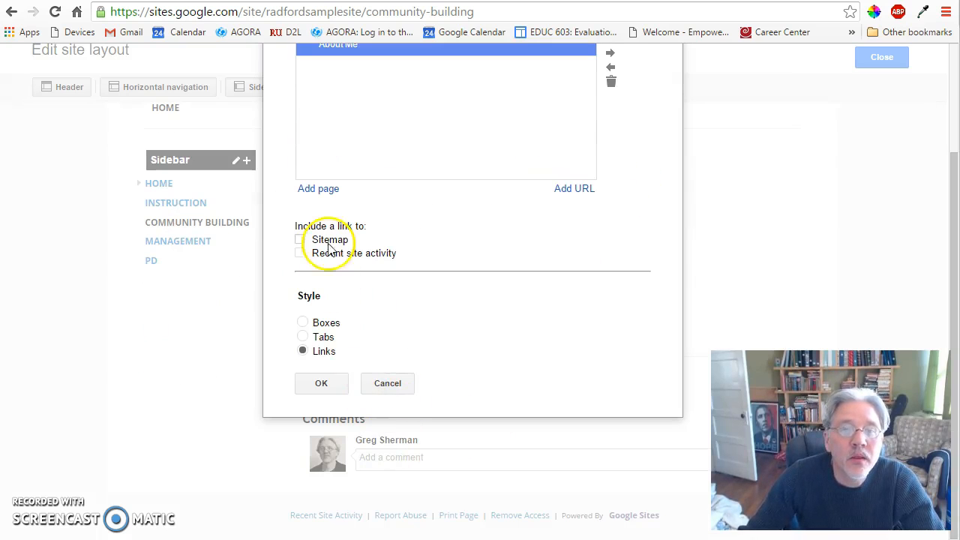
{"action": "scroll", "coordinate": [355, 327], "scroll_direction": "up", "scroll_amount": 1}
{"action": "left_click", "coordinate": [317, 264]}
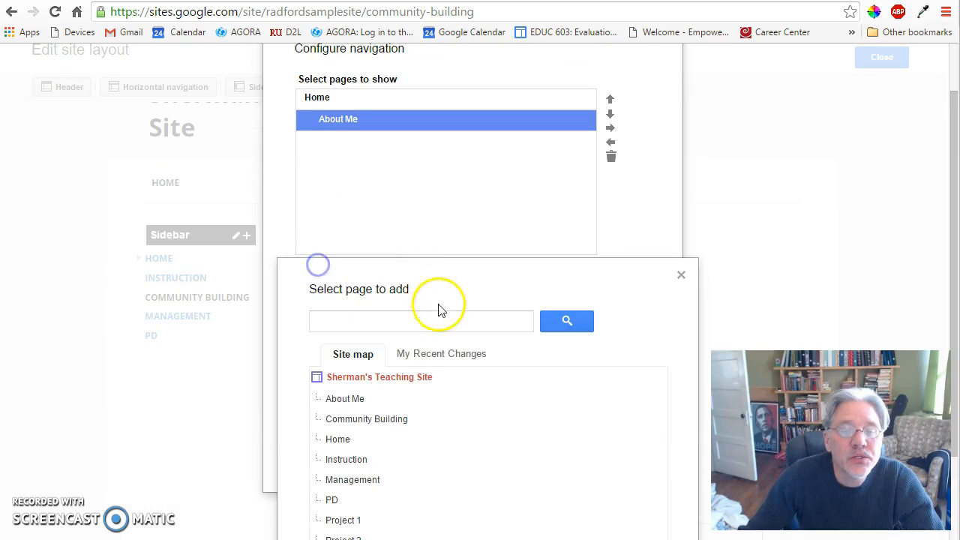
{"action": "scroll", "coordinate": [407, 418], "scroll_direction": "down", "scroll_amount": 2}
{"action": "left_click", "coordinate": [350, 353]}
{"action": "left_click", "coordinate": [345, 509]}
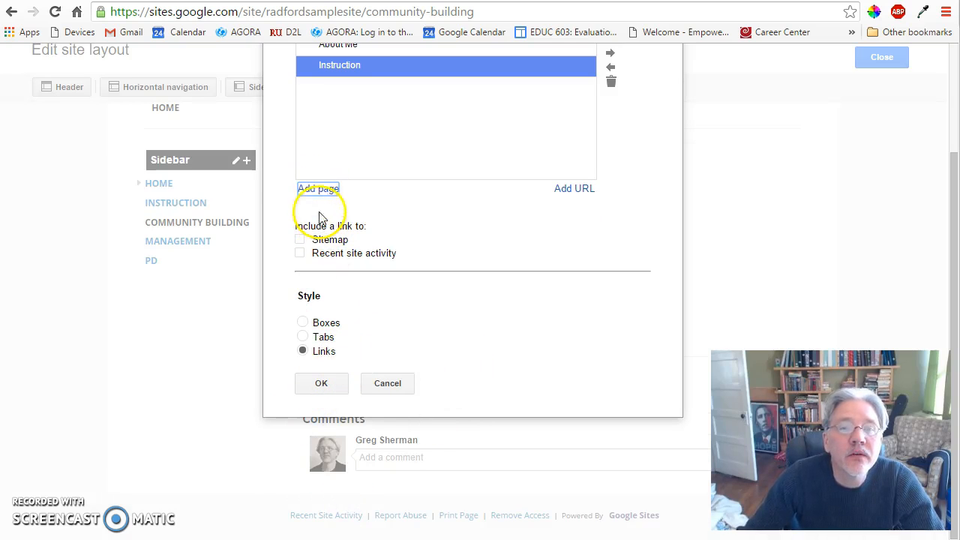
{"action": "left_click", "coordinate": [318, 189]}
{"action": "left_click", "coordinate": [353, 480]}
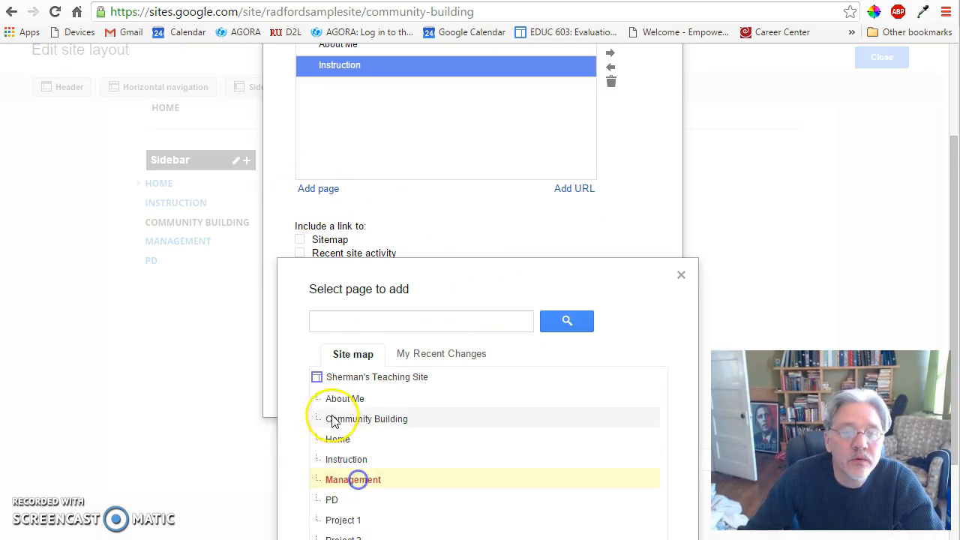
{"action": "left_click", "coordinate": [338, 504]}
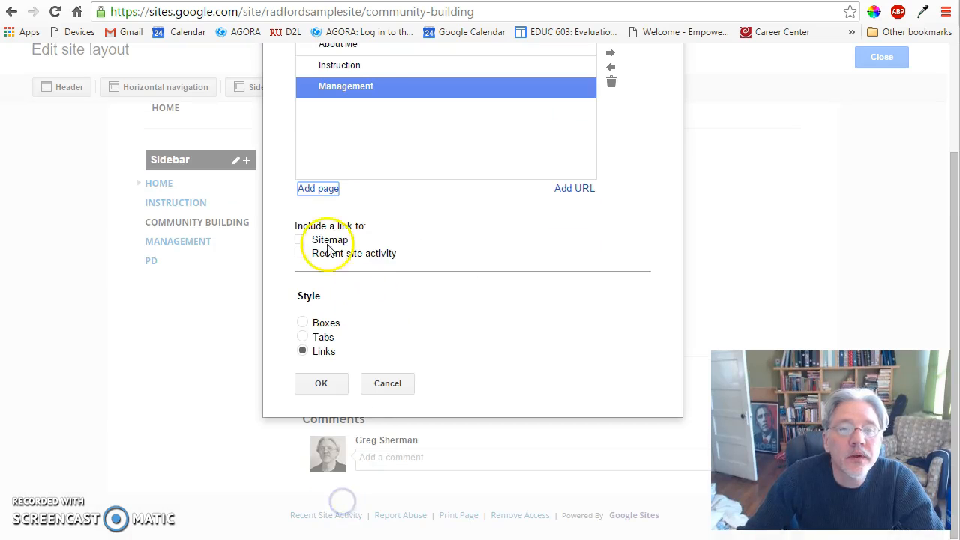
- Make Instruction and Management top-level navigation items with Instruction first, and apply the Tabs style
{"action": "scroll", "coordinate": [358, 248], "scroll_direction": "up", "scroll_amount": 1}
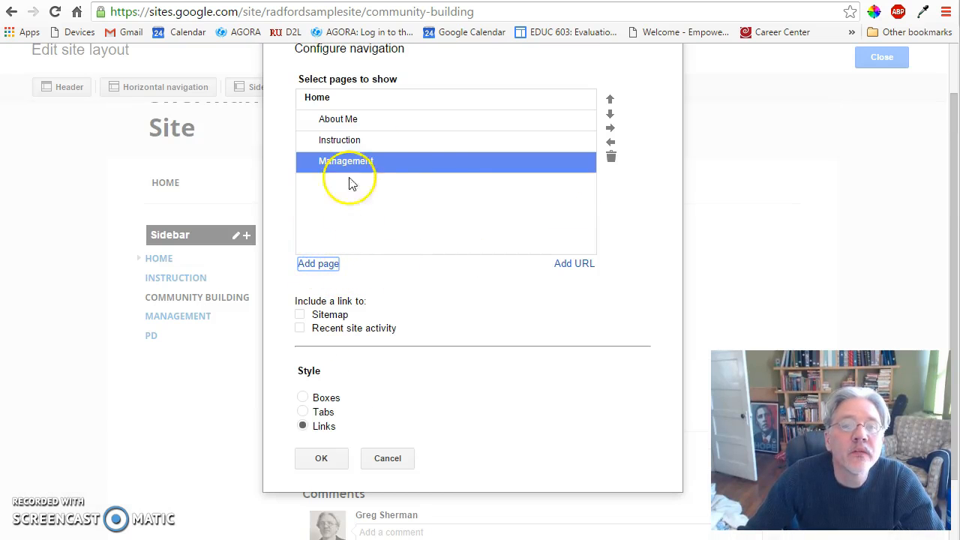
{"action": "left_click", "coordinate": [392, 140]}
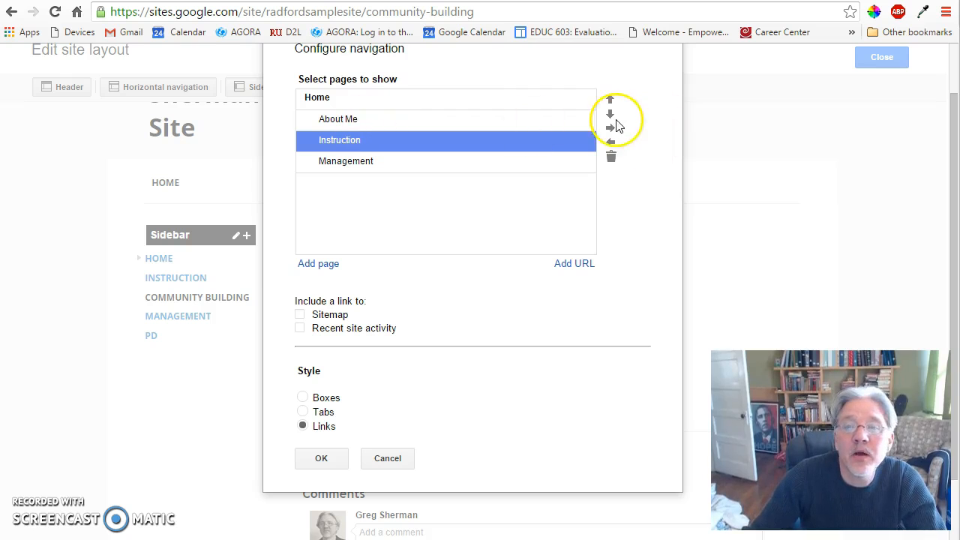
{"action": "left_click", "coordinate": [610, 141]}
{"action": "left_click", "coordinate": [462, 143]}
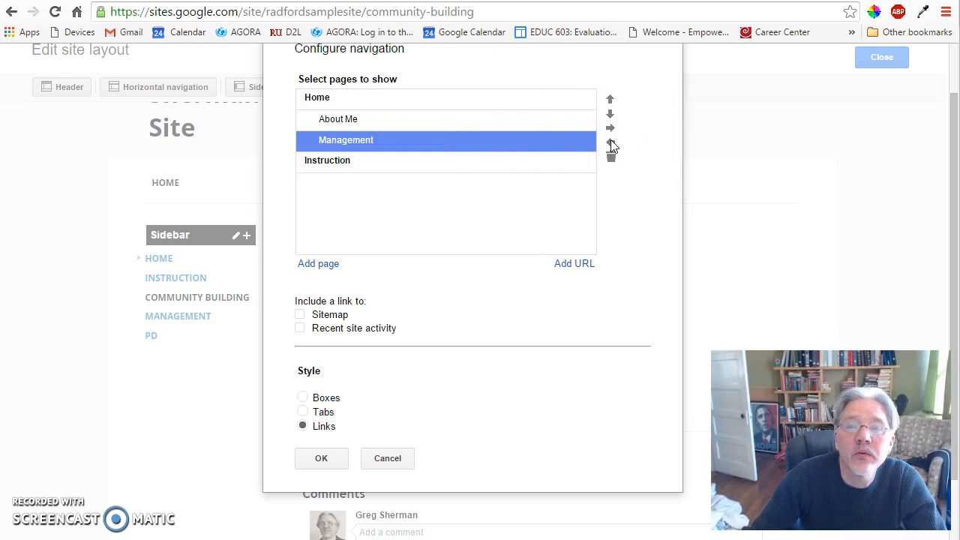
{"action": "left_click", "coordinate": [441, 159]}
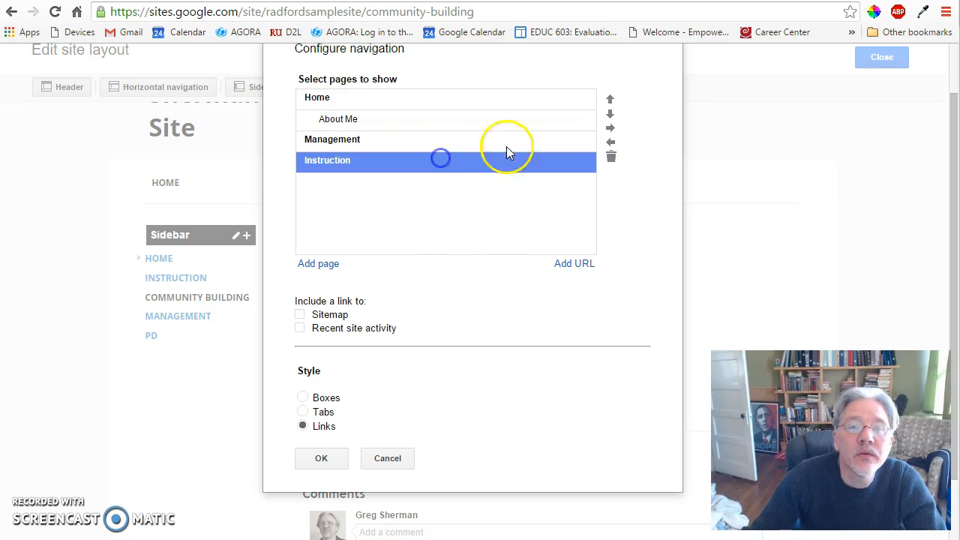
{"action": "left_click", "coordinate": [611, 99]}
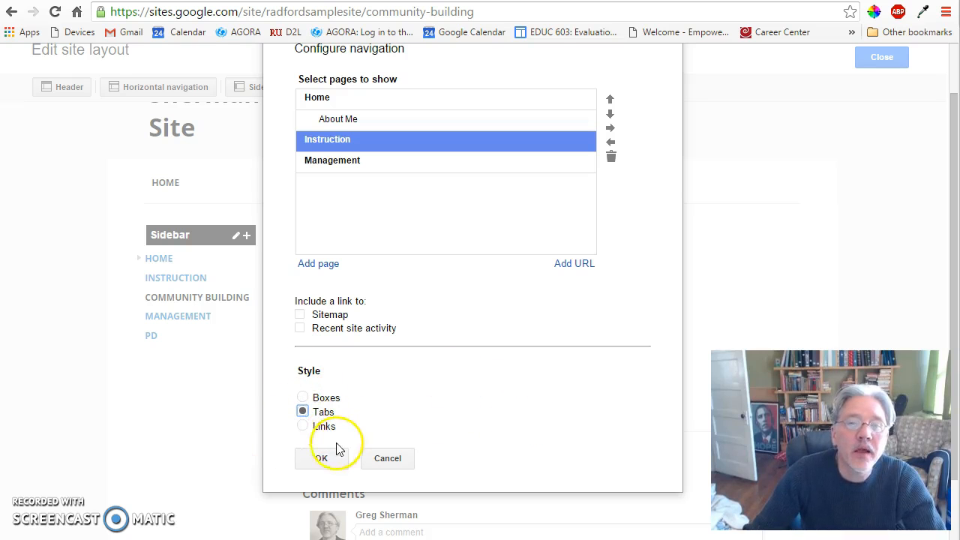
{"action": "left_click", "coordinate": [309, 463]}
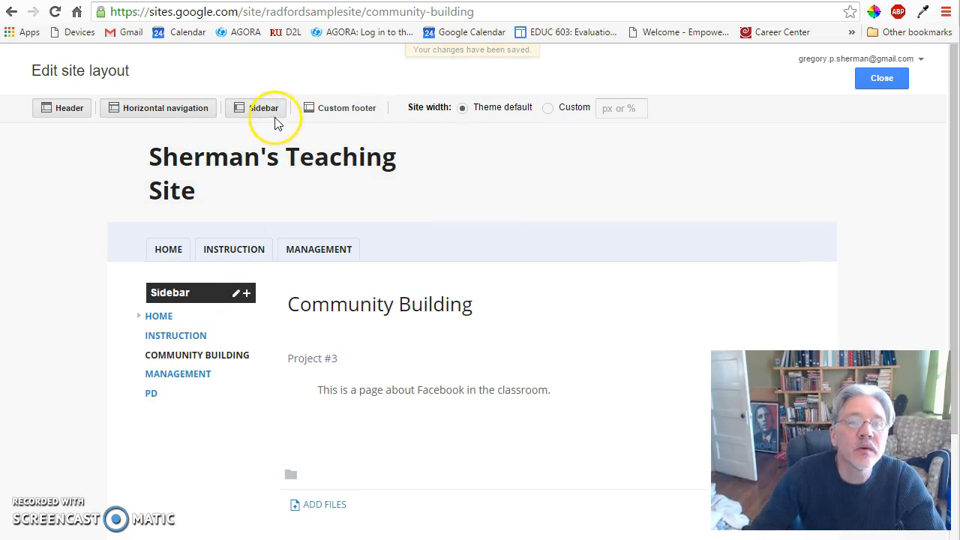
- Turn off the sidebar in the site layout and finish editing the layout
{"action": "left_click", "coordinate": [255, 110]}
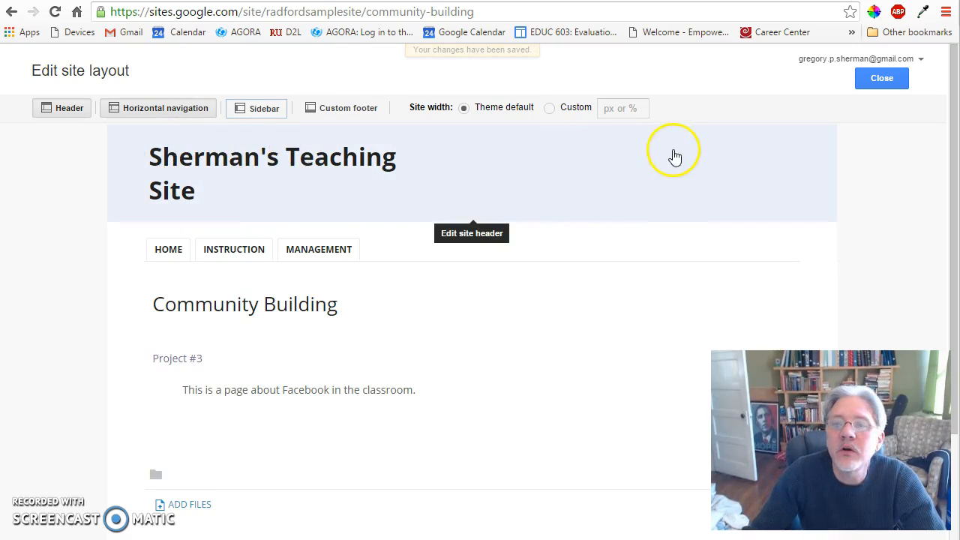
{"action": "left_click", "coordinate": [876, 80]}
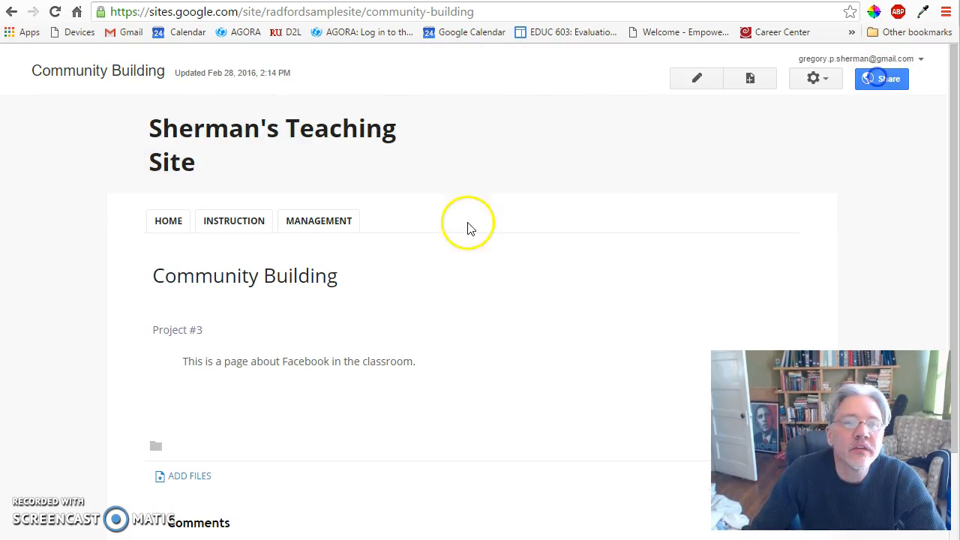
- Shorten the site name by removing the word "Teaching", save the general site settings and return to the site
{"action": "left_click", "coordinate": [814, 79]}
{"action": "left_click", "coordinate": [679, 445]}
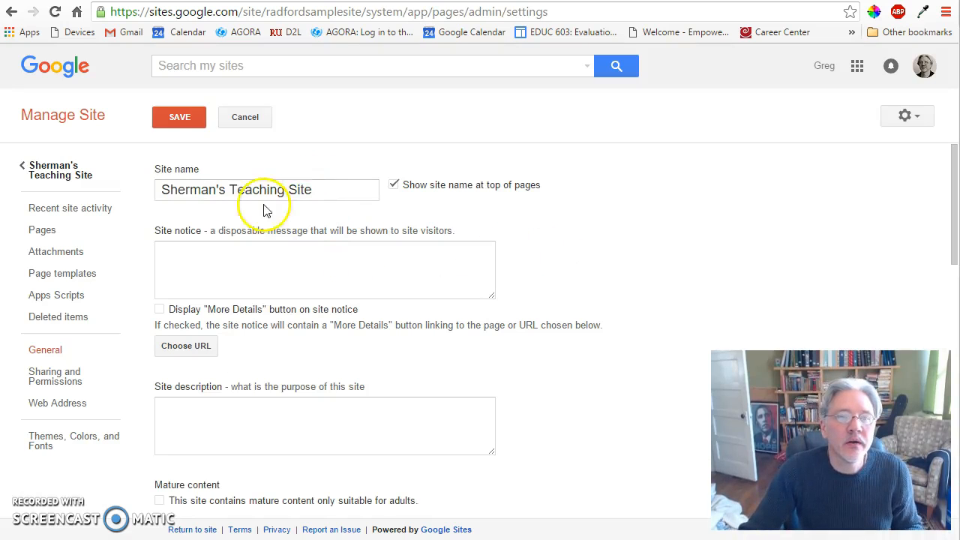
{"action": "left_click", "coordinate": [292, 190]}
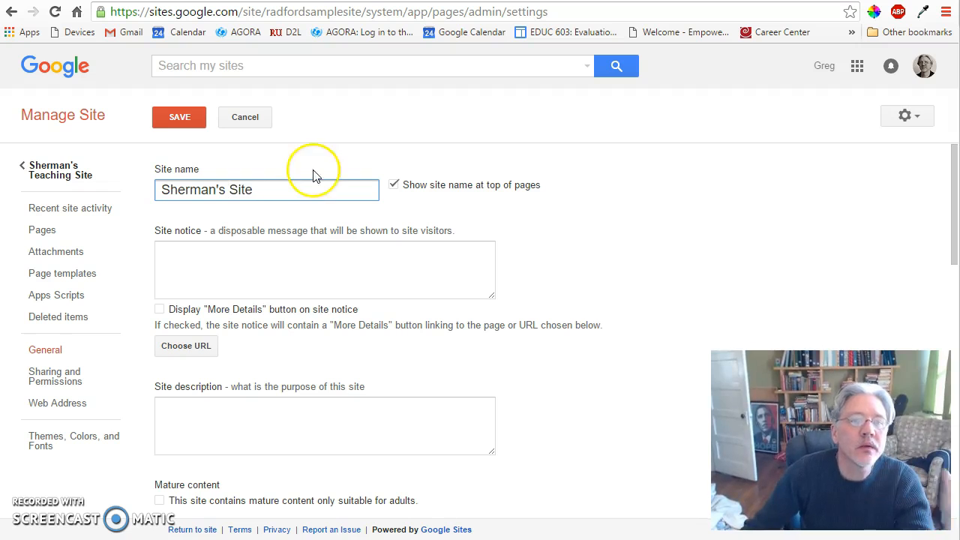
{"action": "left_click", "coordinate": [186, 114]}
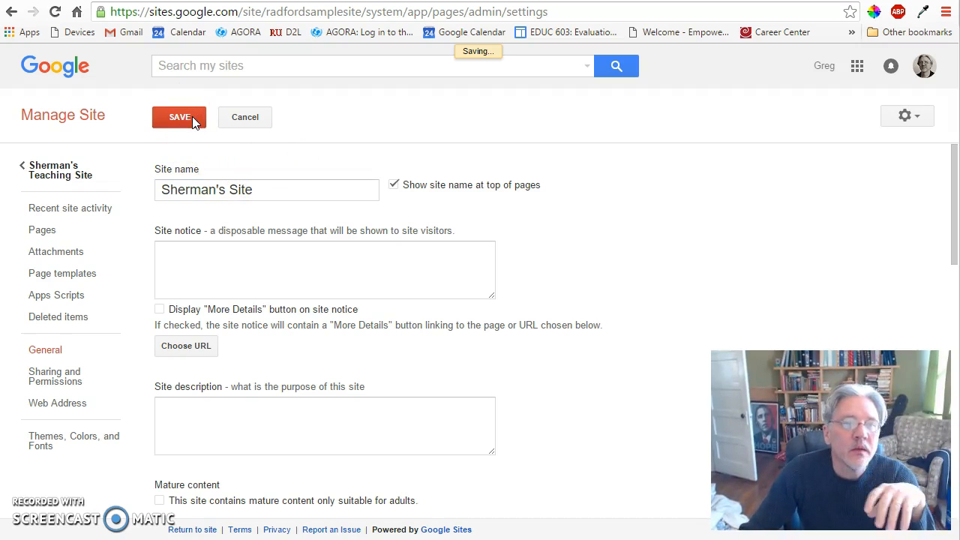
{"action": "left_click", "coordinate": [58, 176]}
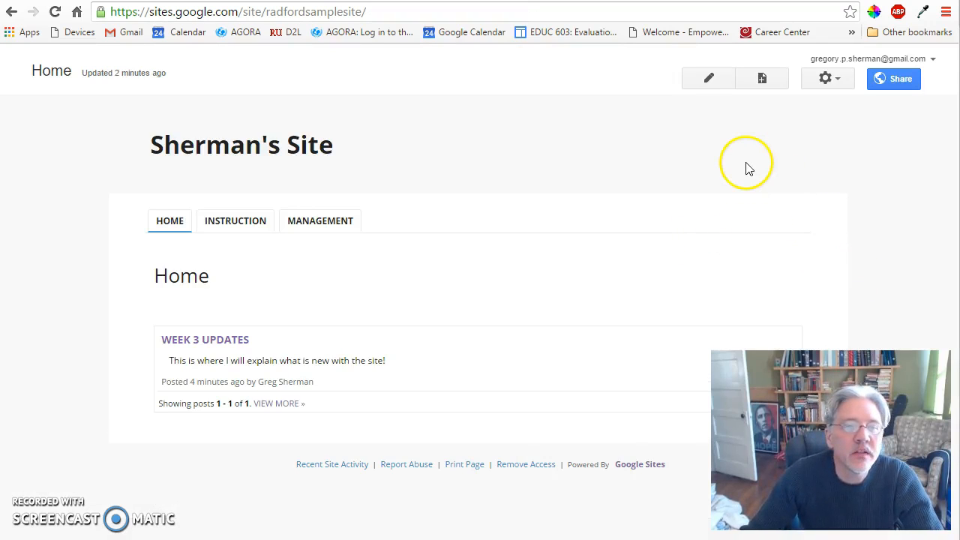
{"action": "mouse_move", "coordinate": [171, 226]}
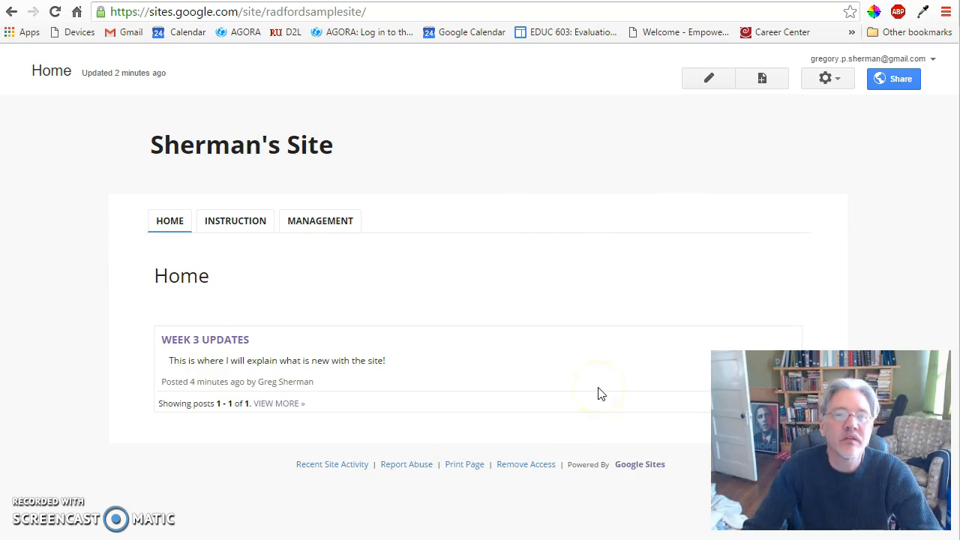
- Open the site's Themes, Colors, and Fonts settings and look over the preview of the current theme
{"action": "left_click", "coordinate": [845, 84]}
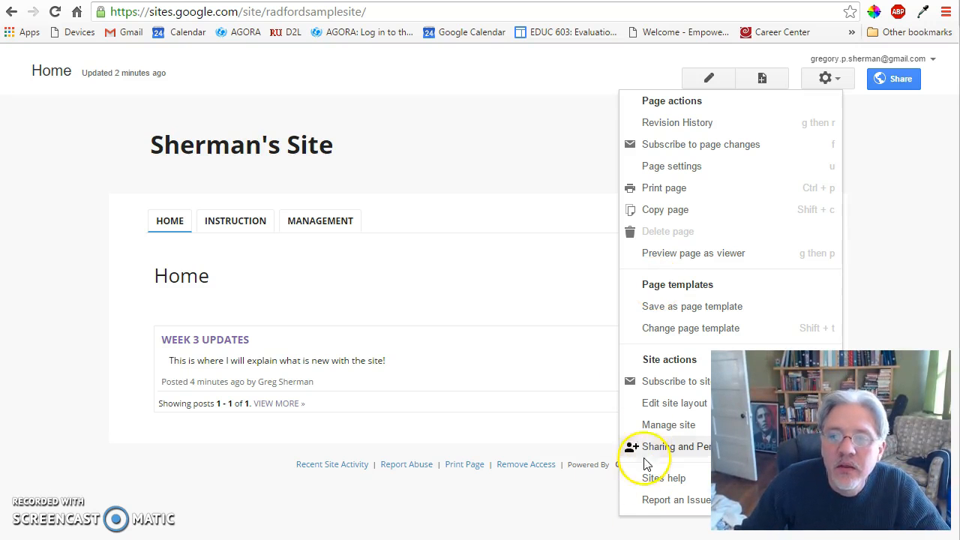
{"action": "left_click", "coordinate": [650, 425]}
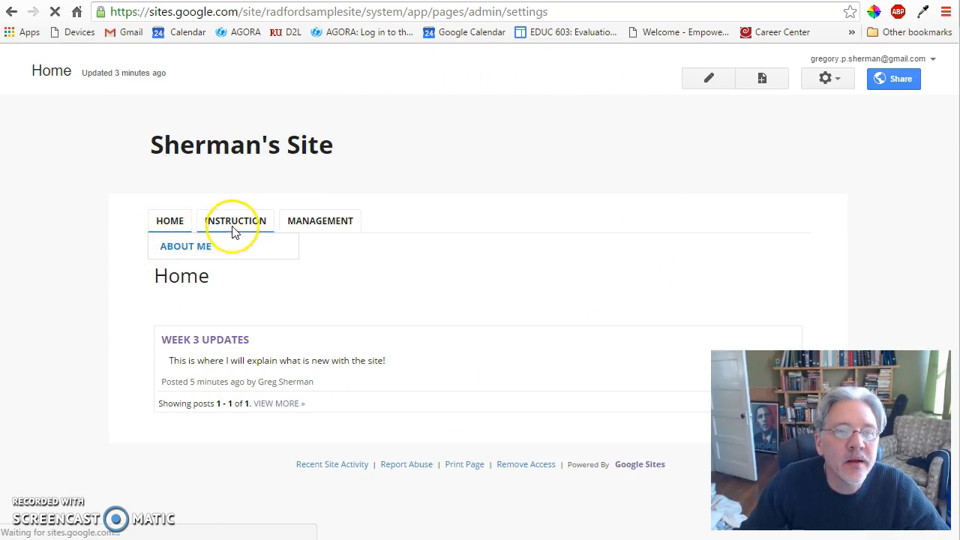
{"action": "scroll", "coordinate": [535, 324], "scroll_direction": "down", "scroll_amount": 1}
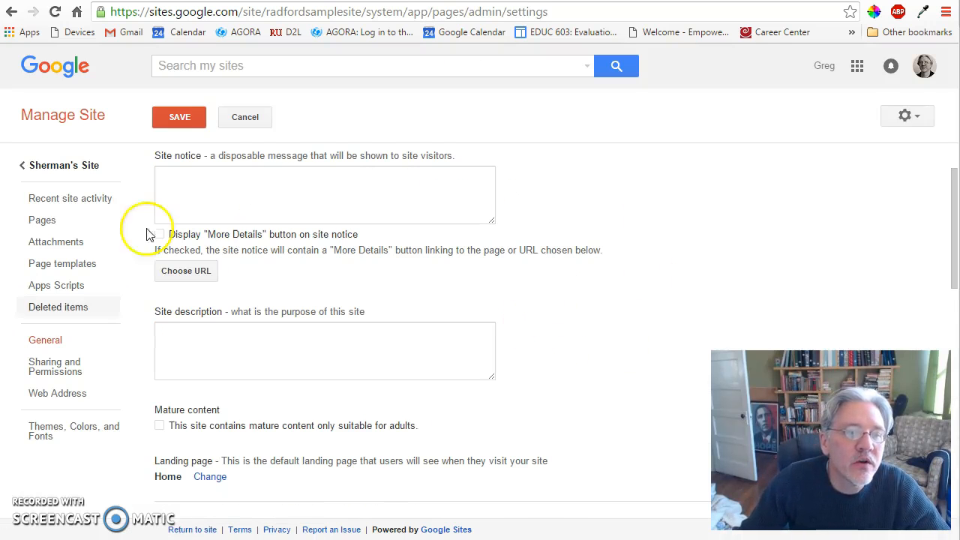
{"action": "left_click", "coordinate": [31, 431]}
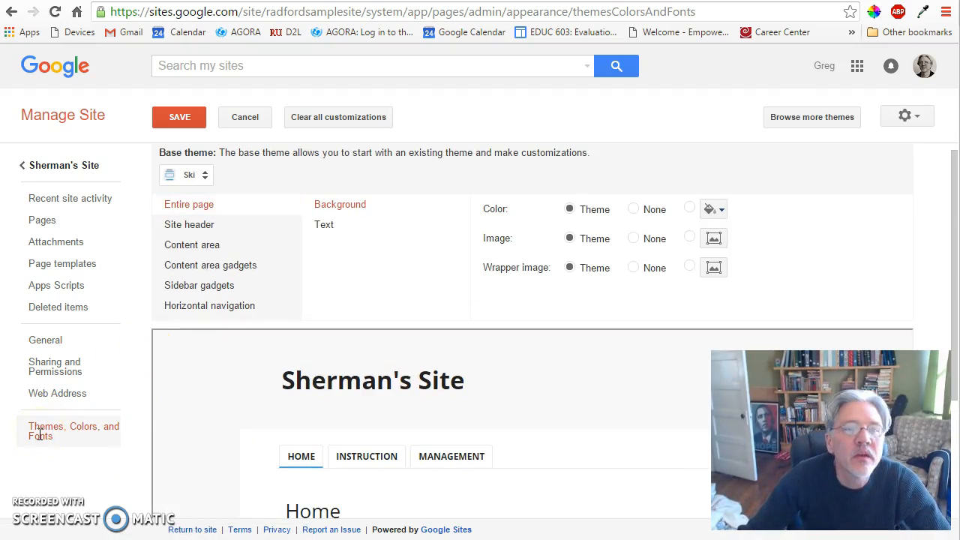
{"action": "scroll", "coordinate": [205, 373], "scroll_direction": "down", "scroll_amount": 2}
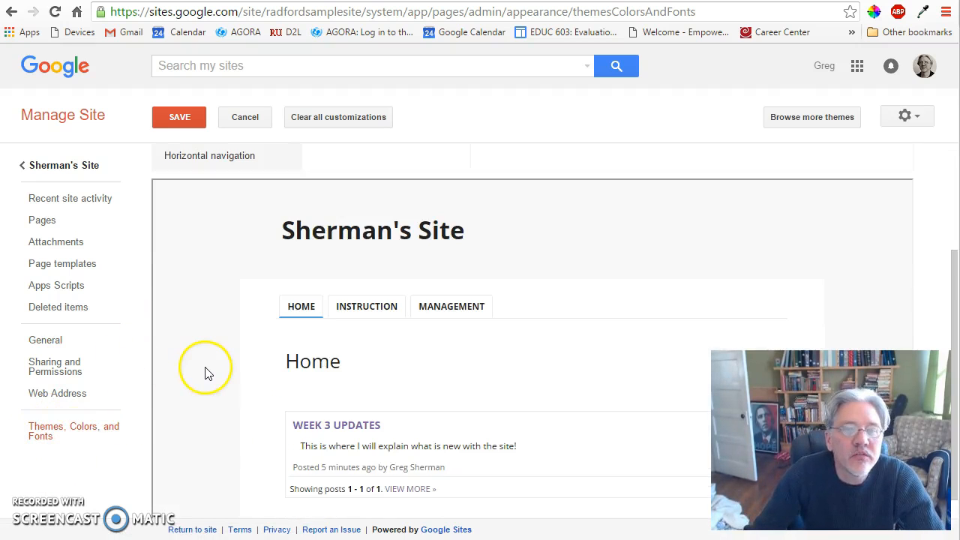
{"action": "scroll", "coordinate": [192, 406], "scroll_direction": "down", "scroll_amount": 1}
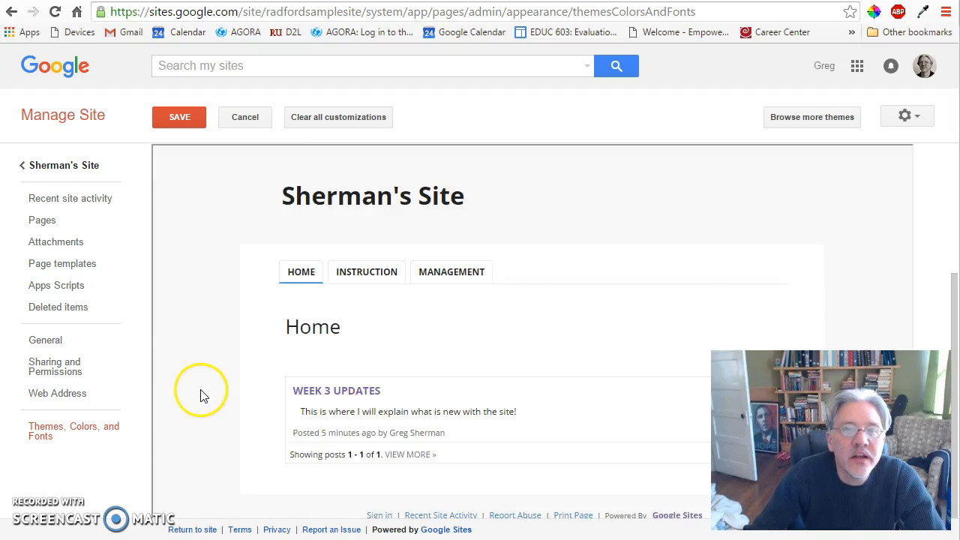
{"action": "scroll", "coordinate": [201, 395], "scroll_direction": "up", "scroll_amount": 3}
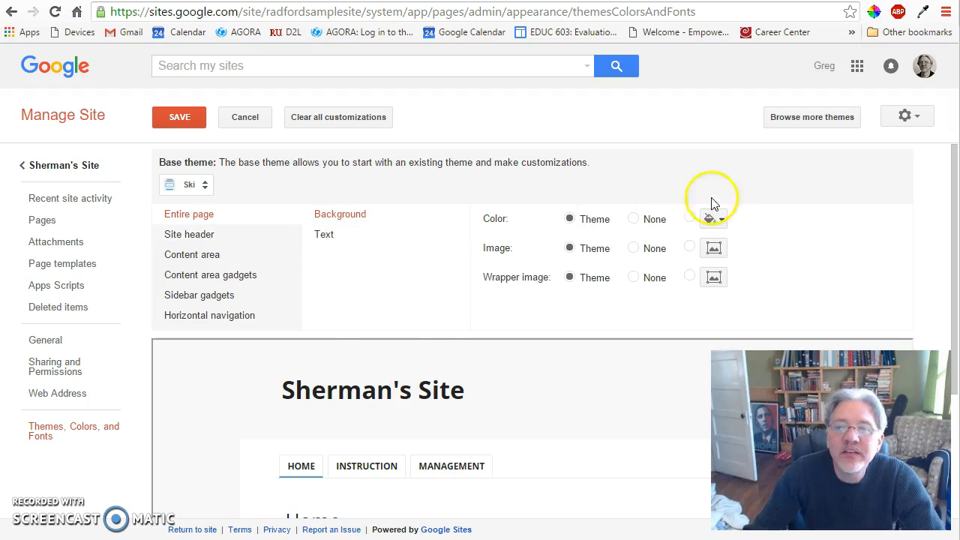
- Browse the featured site templates, view the details of the "A site" template and close the gallery
{"action": "left_click", "coordinate": [814, 118]}
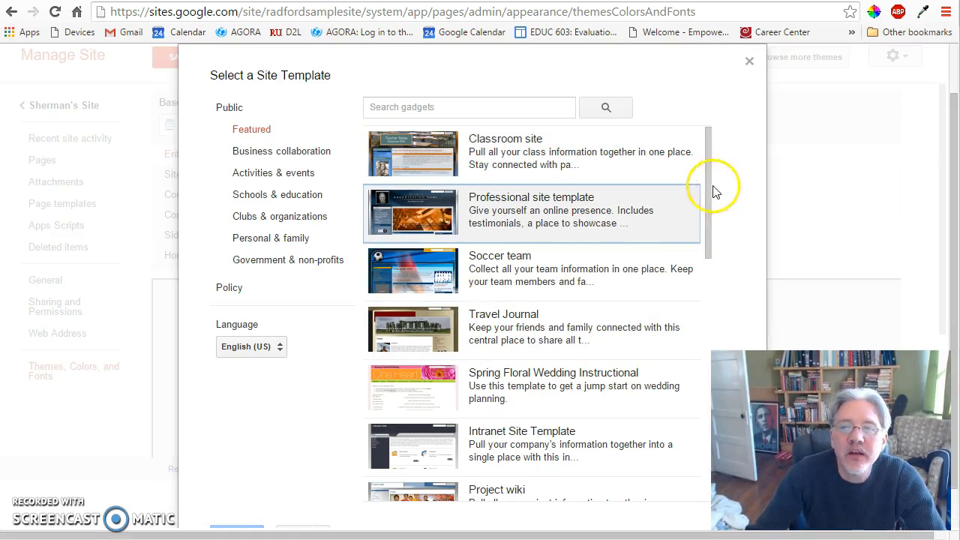
{"action": "left_click_drag", "start_coordinate": [710, 189], "coordinate": [694, 510]}
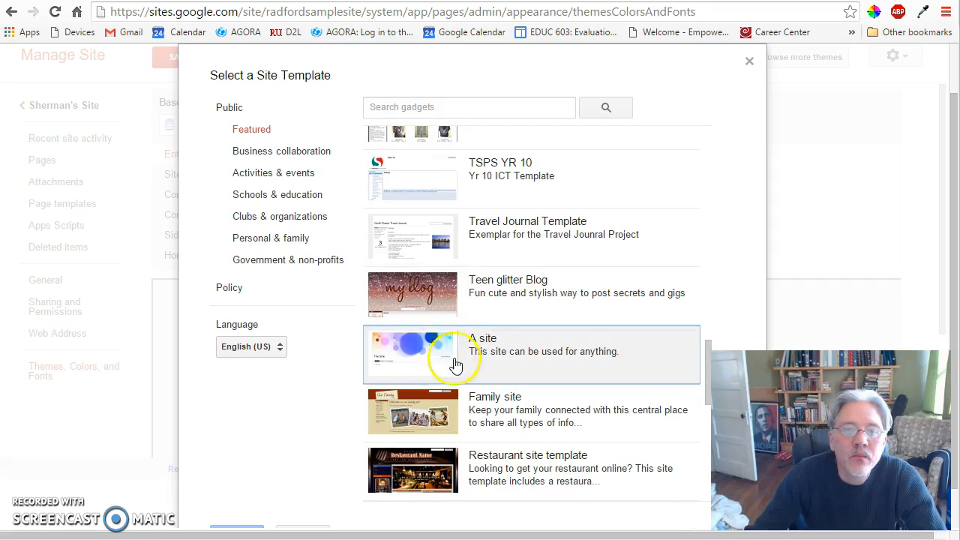
{"action": "left_click", "coordinate": [420, 354]}
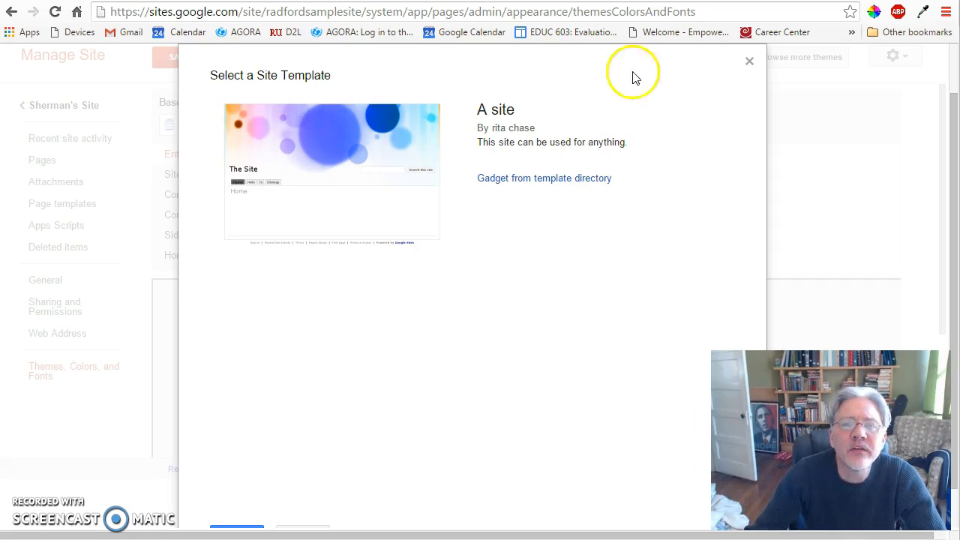
{"action": "left_click", "coordinate": [748, 62]}
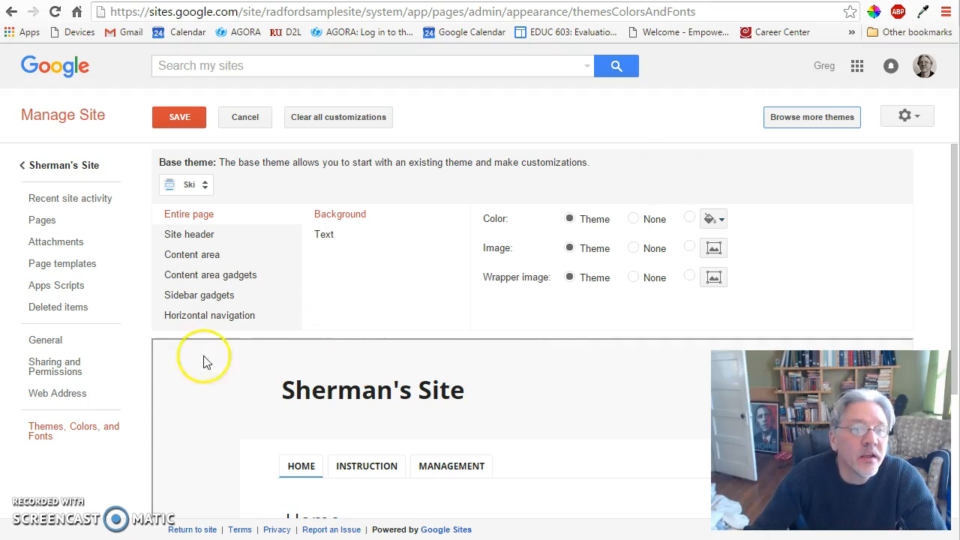
- Change the site's base theme to Solitude: Cherry and save the change
{"action": "scroll", "coordinate": [285, 399], "scroll_direction": "down", "scroll_amount": 1}
{"action": "scroll", "coordinate": [300, 398], "scroll_direction": "up", "scroll_amount": 1}
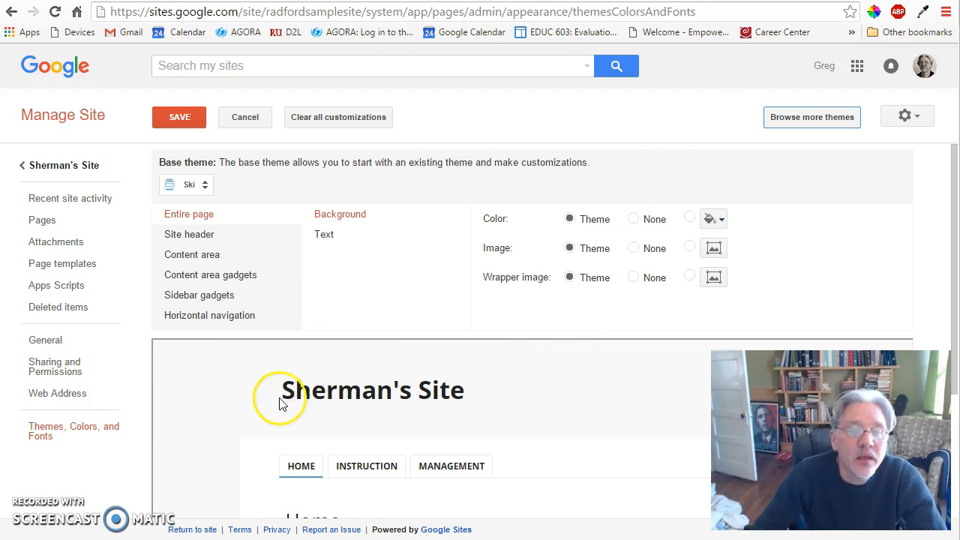
{"action": "left_click", "coordinate": [187, 184]}
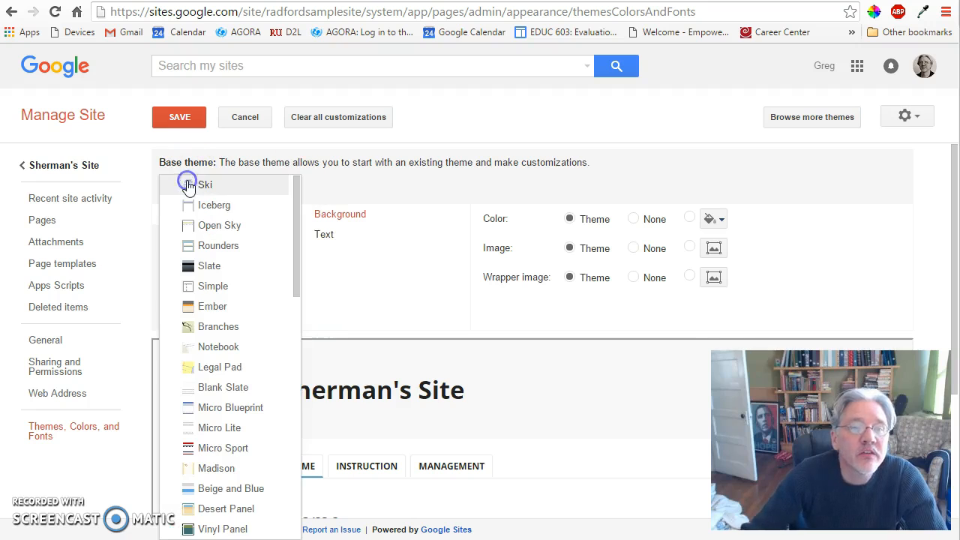
{"action": "left_click_drag", "start_coordinate": [296, 233], "coordinate": [296, 330]}
{"action": "left_click", "coordinate": [224, 392]}
{"action": "left_click", "coordinate": [174, 117]}
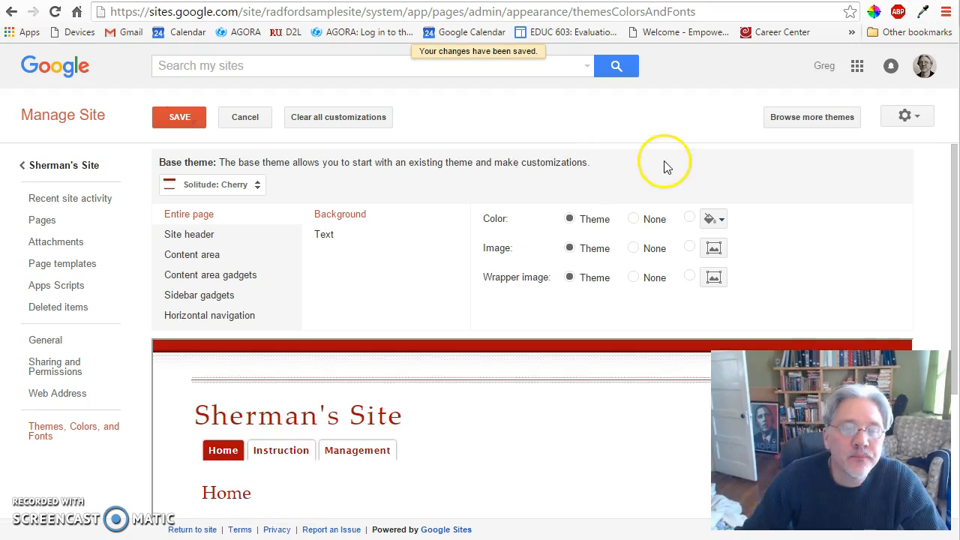
- Check the preview of the new theme, save the theme settings again and return to the site's Home page
{"action": "scroll", "coordinate": [664, 167], "scroll_direction": "down", "scroll_amount": 3}
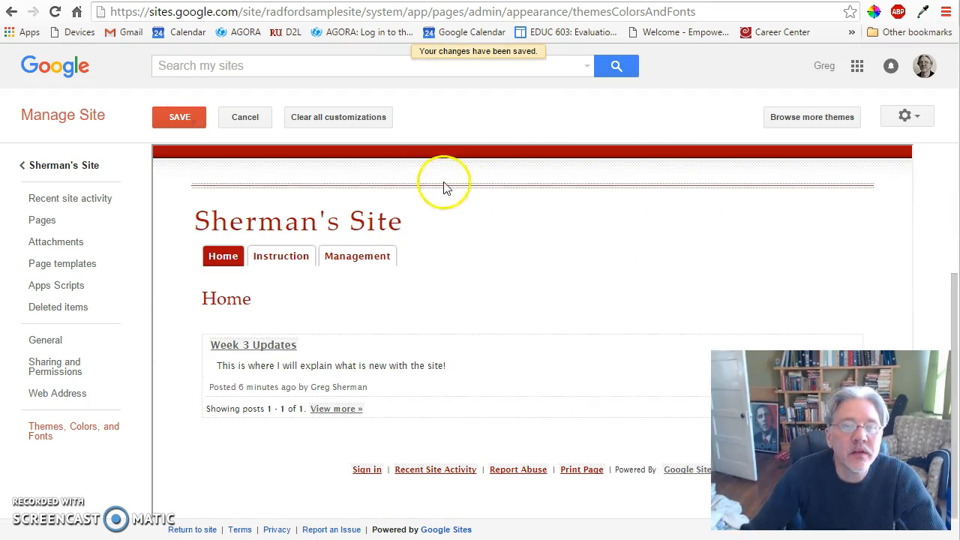
{"action": "scroll", "coordinate": [630, 300], "scroll_direction": "up", "scroll_amount": 1}
{"action": "scroll", "coordinate": [638, 311], "scroll_direction": "up", "scroll_amount": 1}
{"action": "scroll", "coordinate": [675, 307], "scroll_direction": "down", "scroll_amount": 2}
{"action": "left_click", "coordinate": [167, 115]}
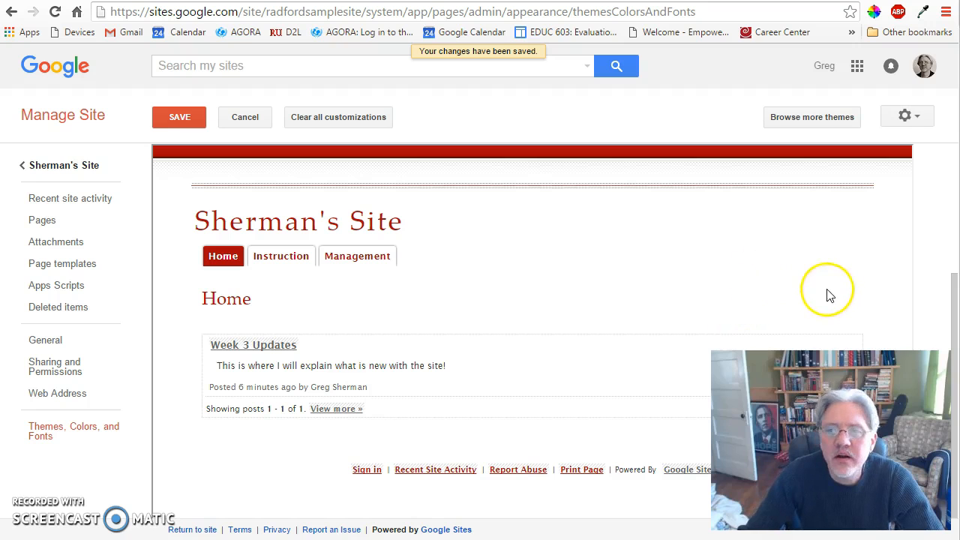
{"action": "left_click", "coordinate": [42, 165]}
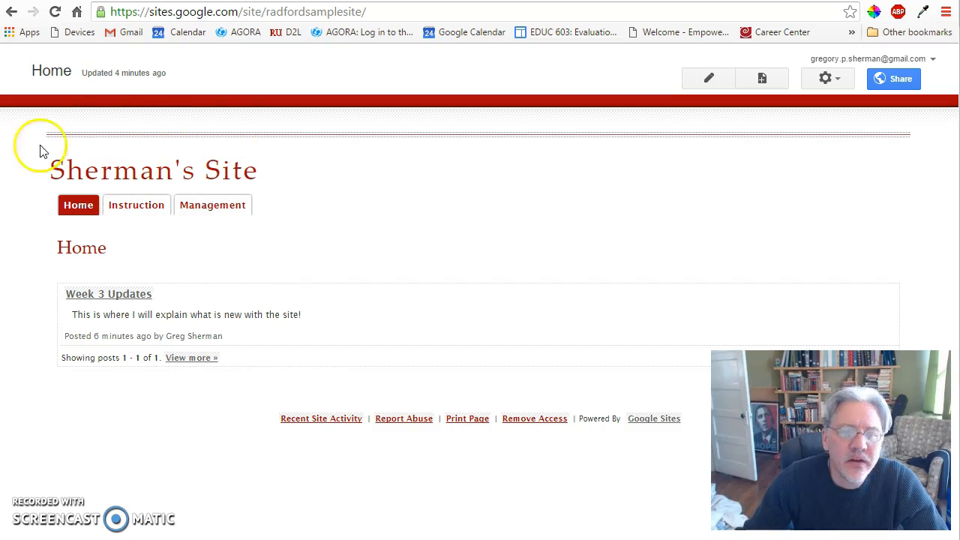
{"action": "left_click", "coordinate": [335, 217]}
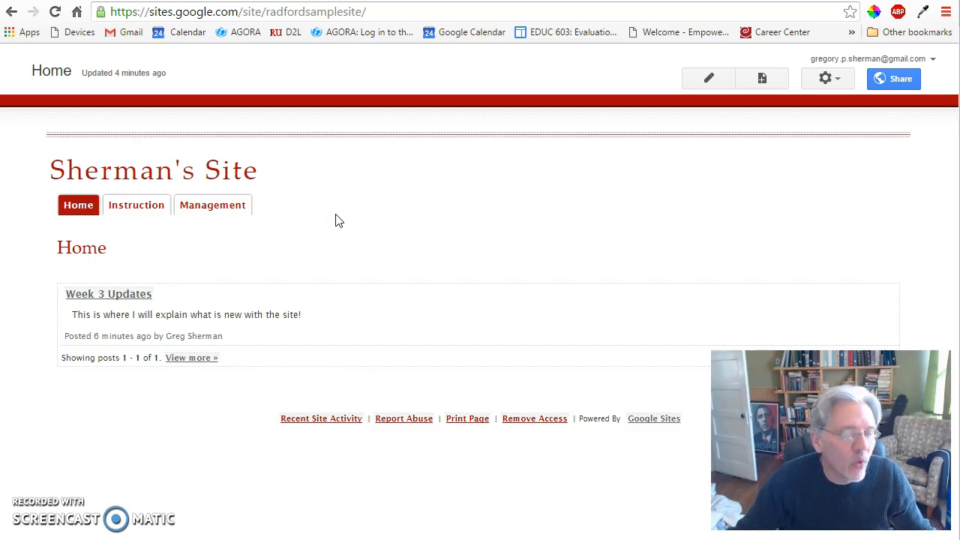
{"action": "left_click", "coordinate": [526, 262]}
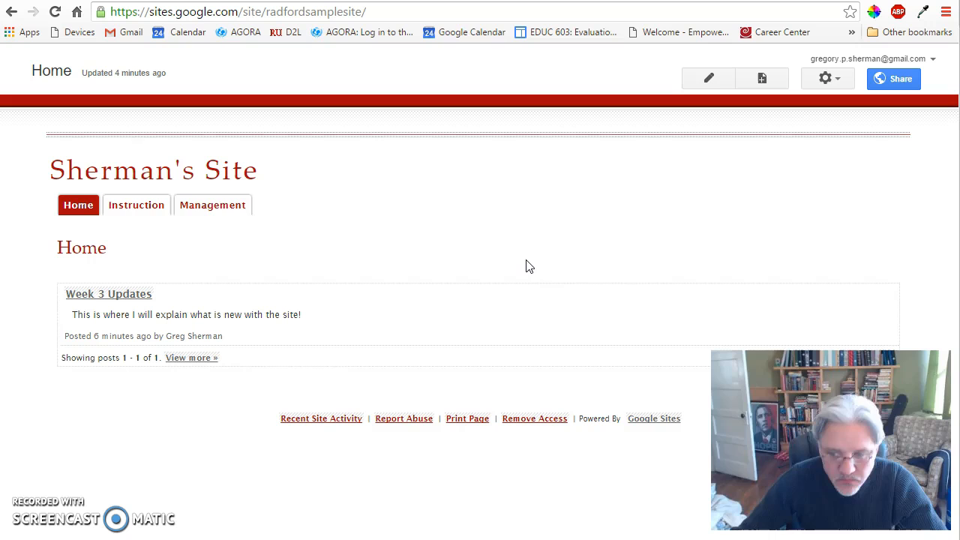